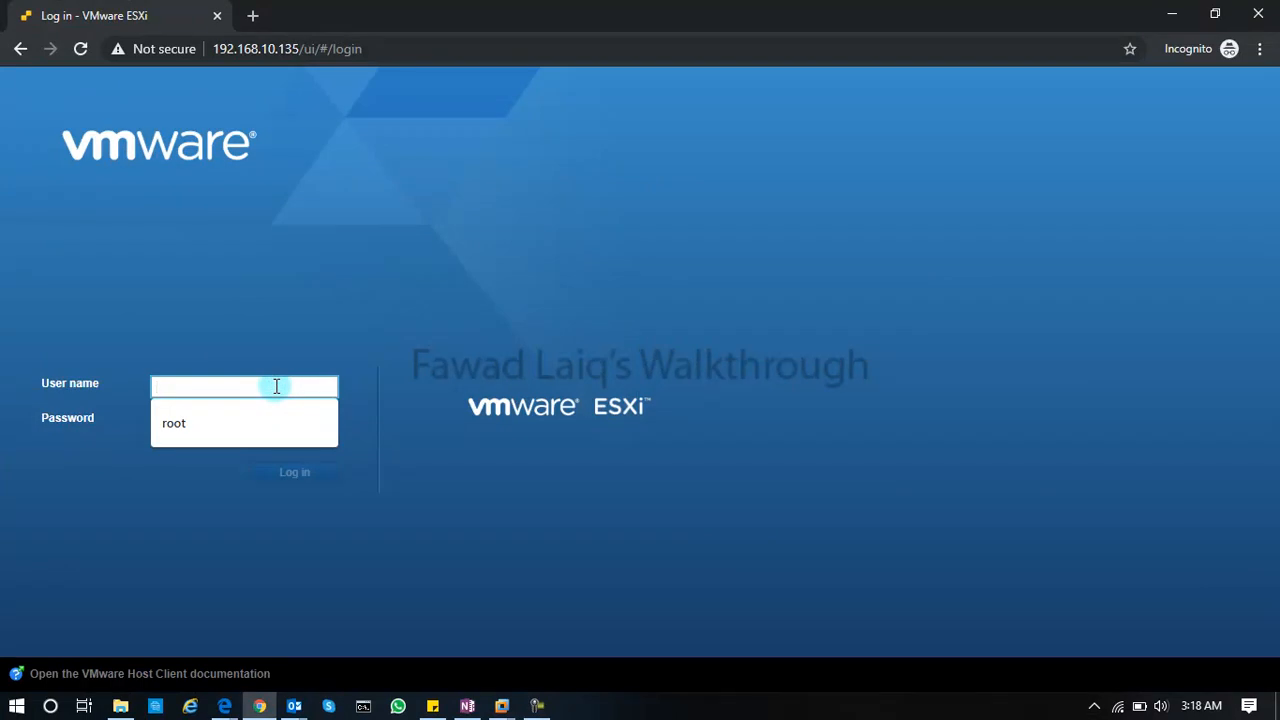
- Log in to the ESXi host as root with the account password and dismiss the evaluation licence notice
{"action": "key", "text": "Down"}
{"action": "key", "text": "Return"}
{"action": "key", "text": "Tab"}
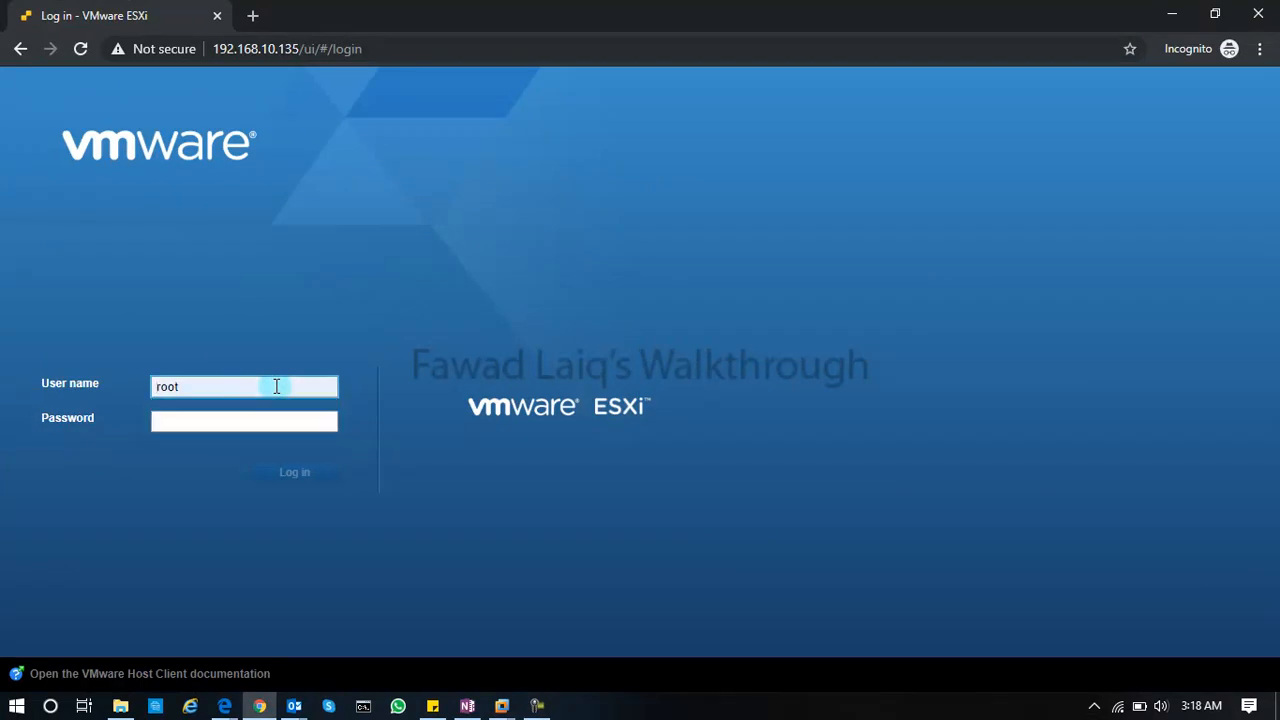
{"action": "type", "text": "••••••••"}
{"action": "key", "text": "Return"}
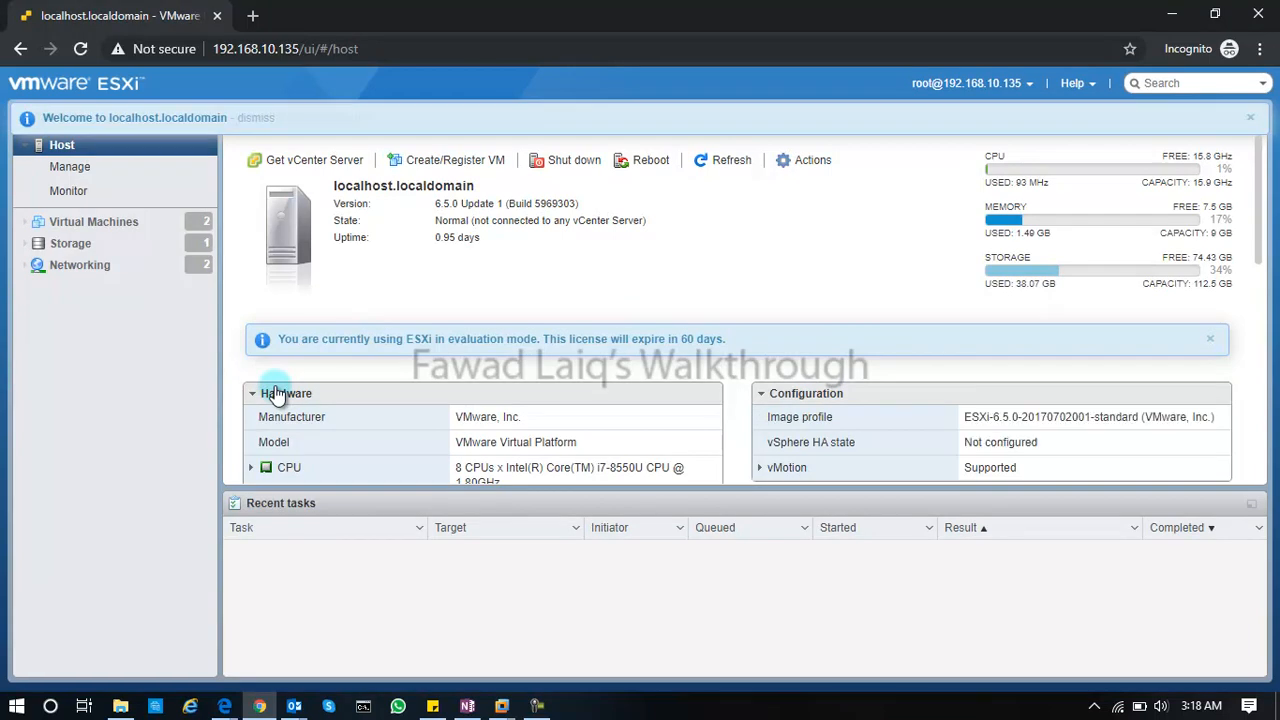
{"action": "left_click", "coordinate": [1212, 341]}
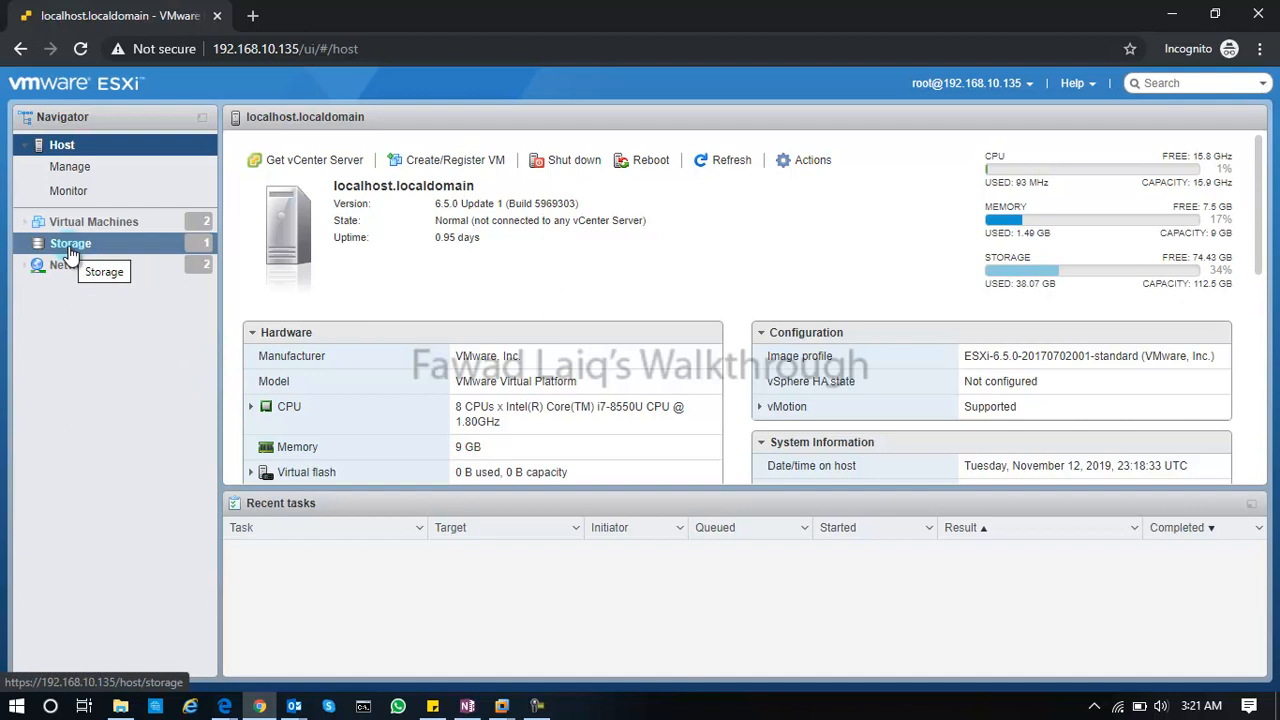
- Browse the files of datastore1 and check which images its ISO folder holds
{"action": "left_click", "coordinate": [70, 245]}
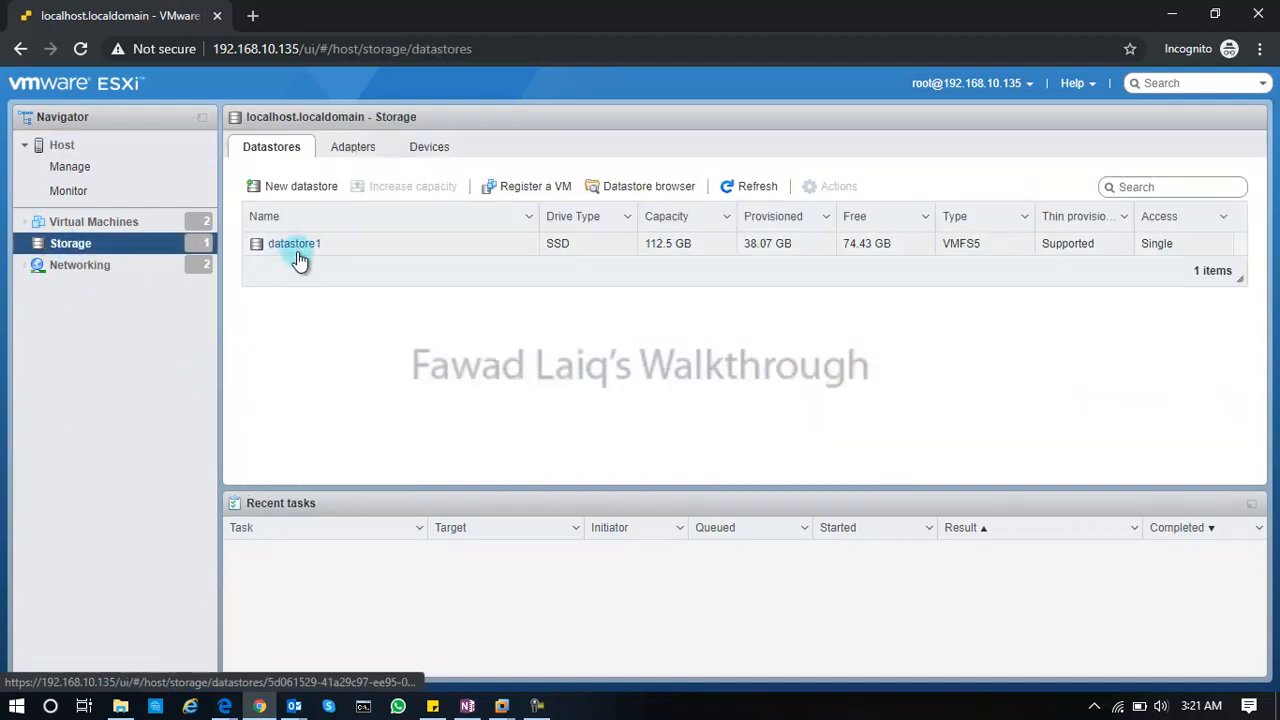
{"action": "left_click", "coordinate": [300, 245]}
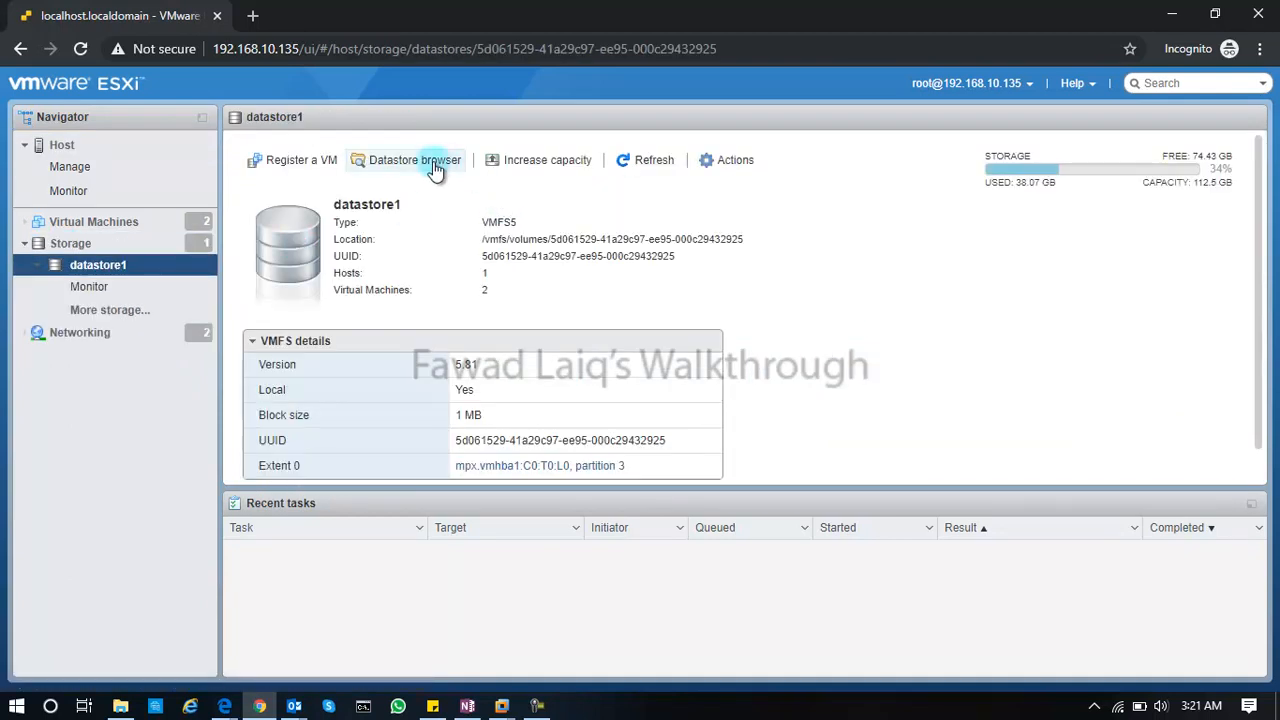
{"action": "left_click", "coordinate": [428, 162]}
{"action": "left_click", "coordinate": [420, 245]}
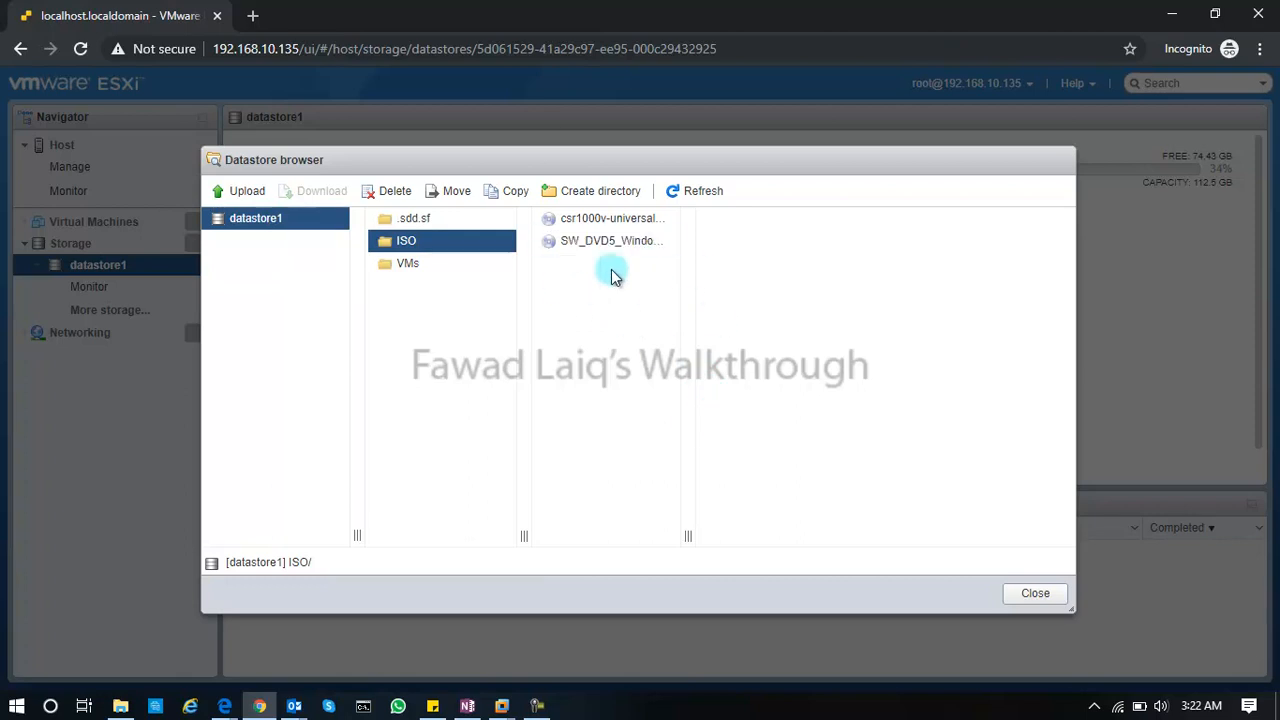
{"action": "left_click", "coordinate": [1034, 593]}
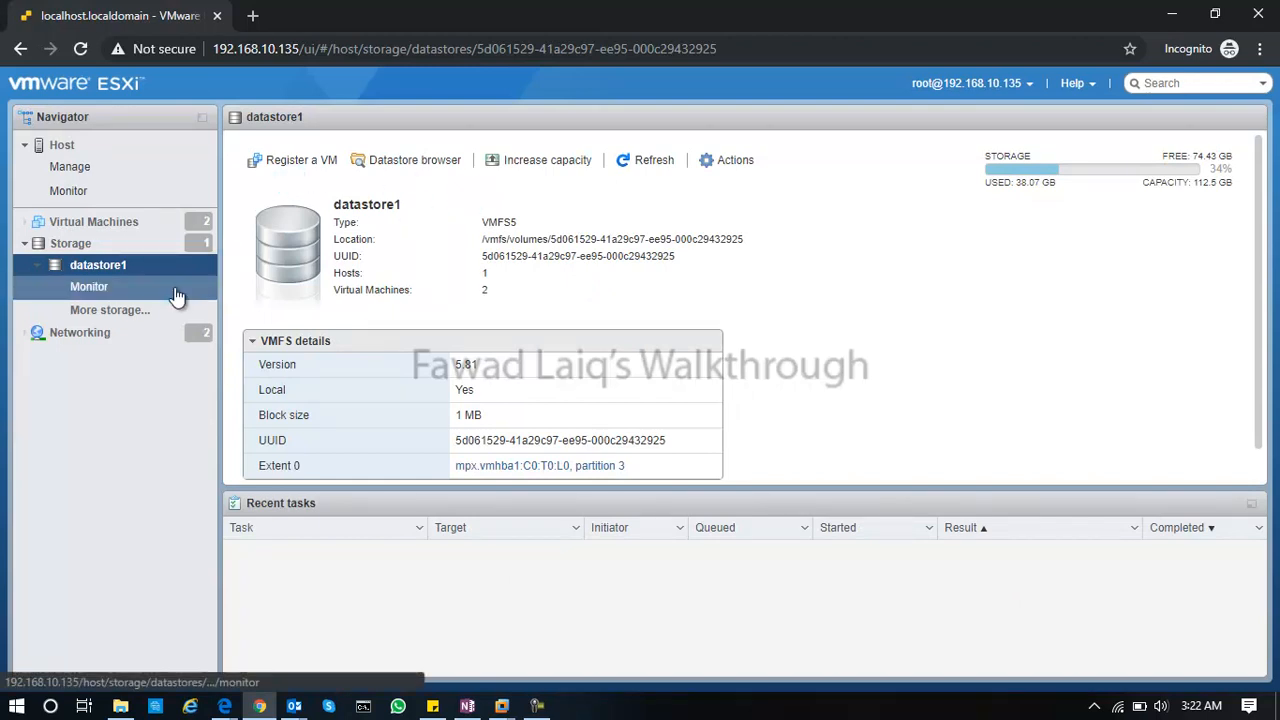
{"action": "left_click", "coordinate": [293, 165]}
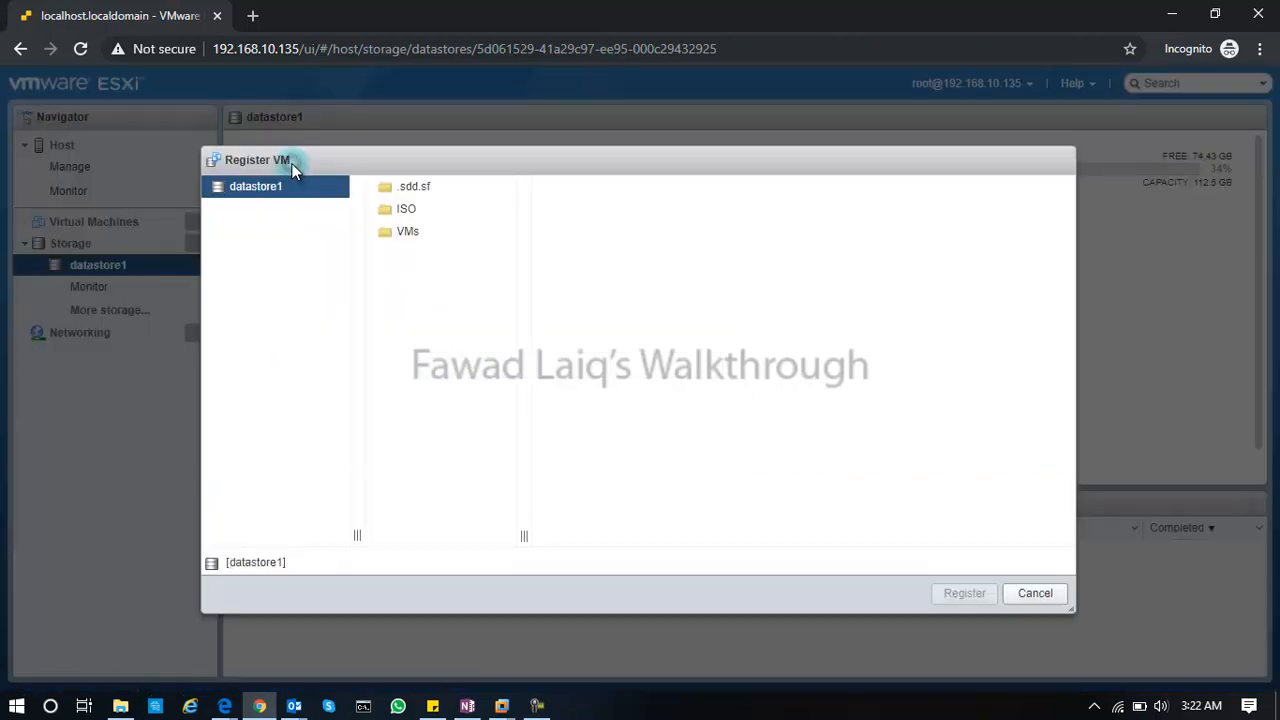
{"action": "left_click", "coordinate": [405, 212]}
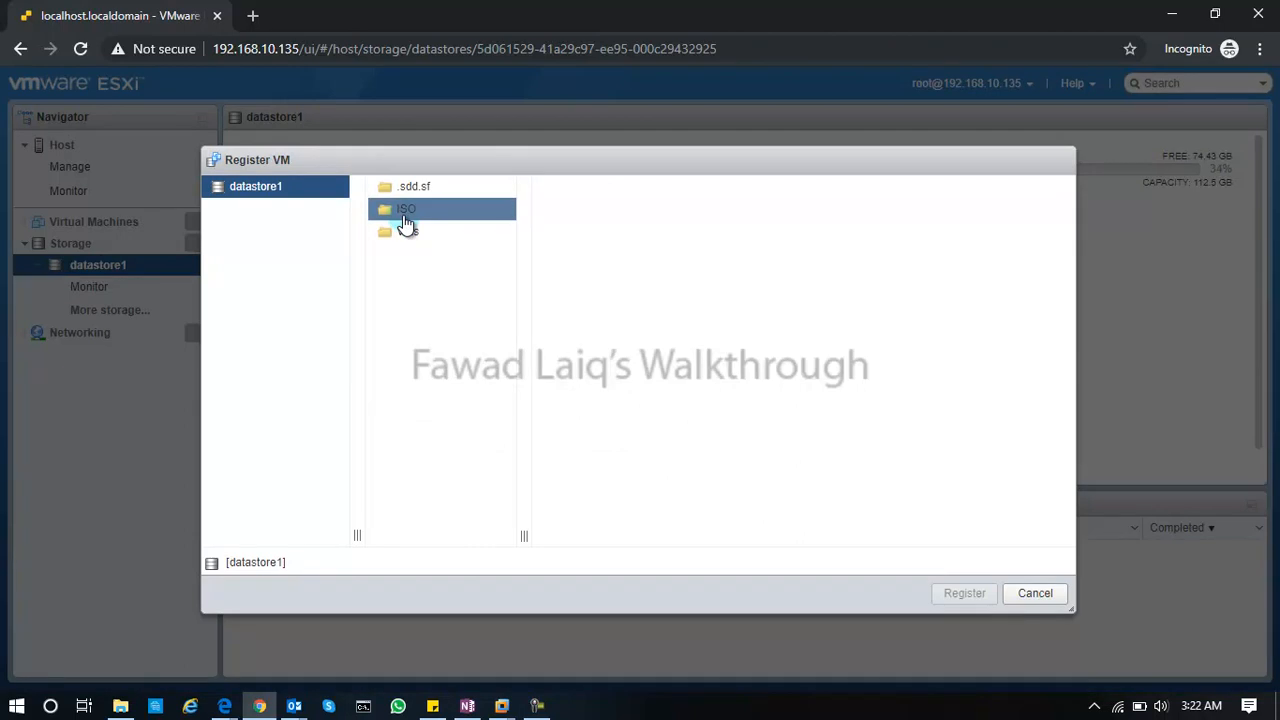
{"action": "left_click", "coordinate": [1036, 592]}
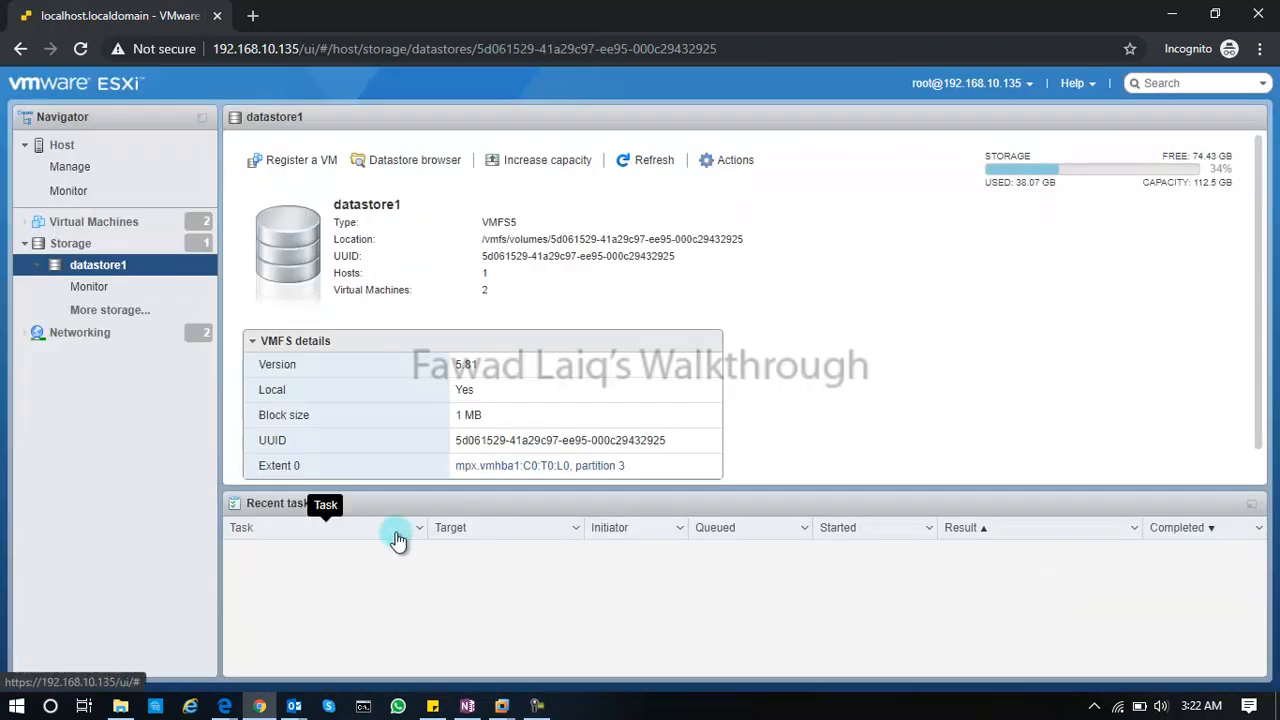
- Start the new virtual machine wizard from the virtual machine list, using the option to create a new virtual machine
{"action": "left_click", "coordinate": [68, 222]}
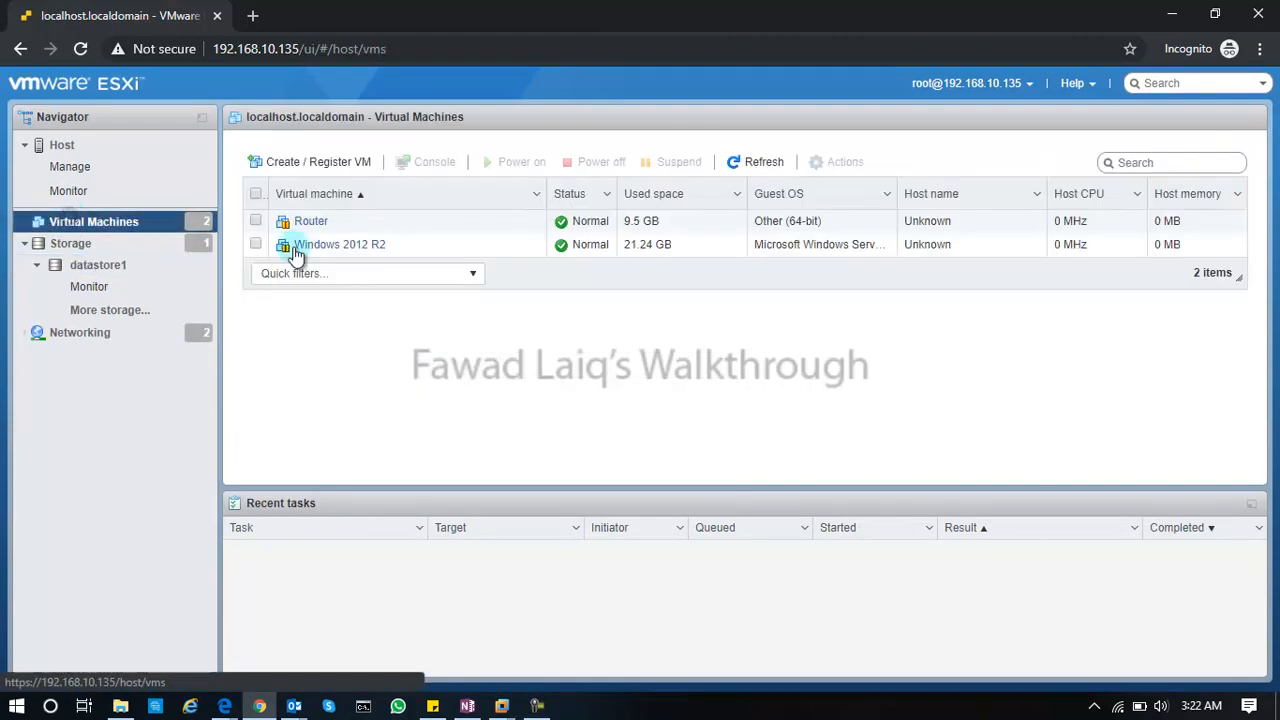
{"action": "left_click", "coordinate": [339, 165]}
{"action": "left_click", "coordinate": [558, 277]}
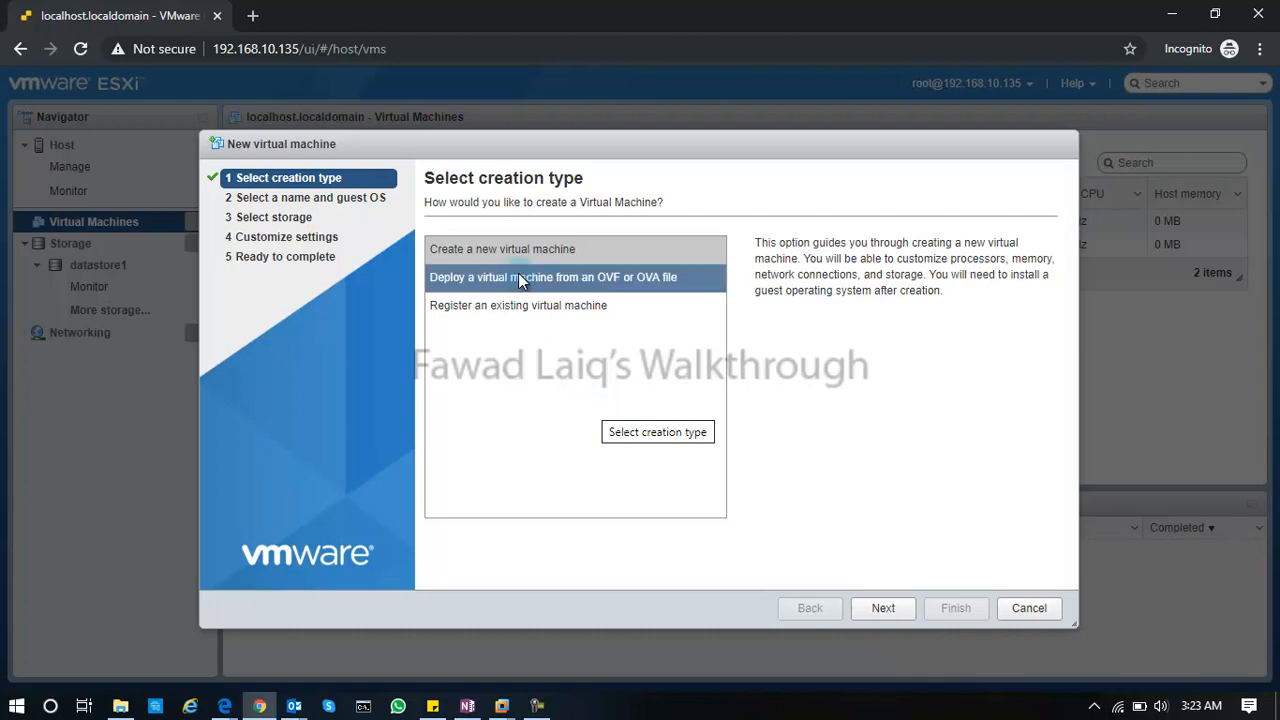
{"action": "left_click", "coordinate": [892, 612]}
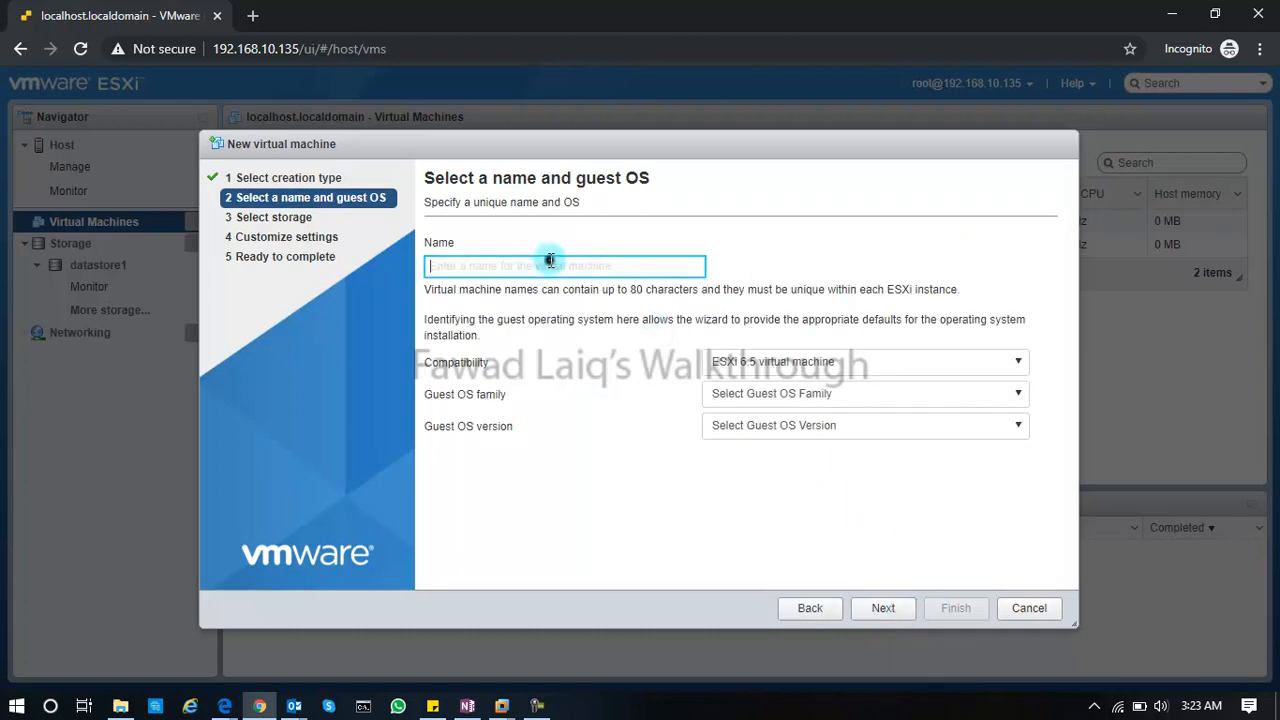
{"action": "type", "text": "Win"}
{"action": "key", "text": "BackSpace"}
{"action": "key", "text": "BackSpace"}
{"action": "key", "text": "BackSpace"}
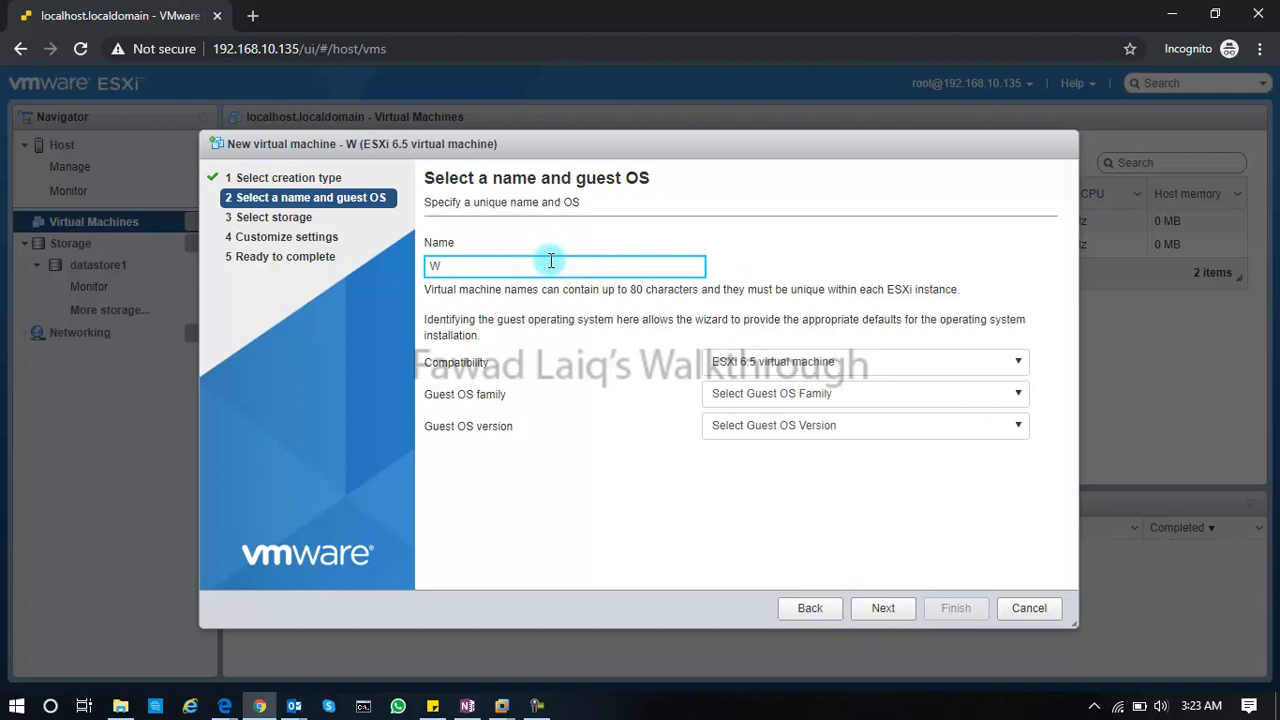
{"action": "type", "text": "A"}
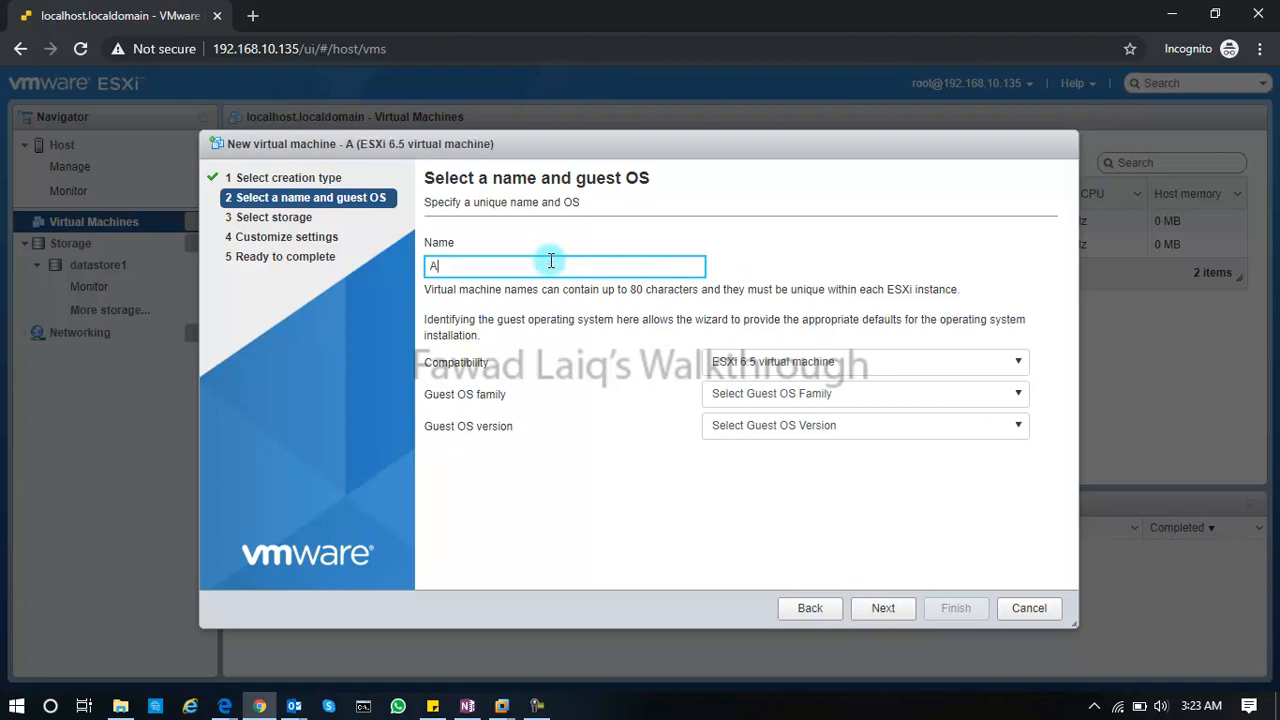
{"action": "type", "text": "ctiveDirectory"}
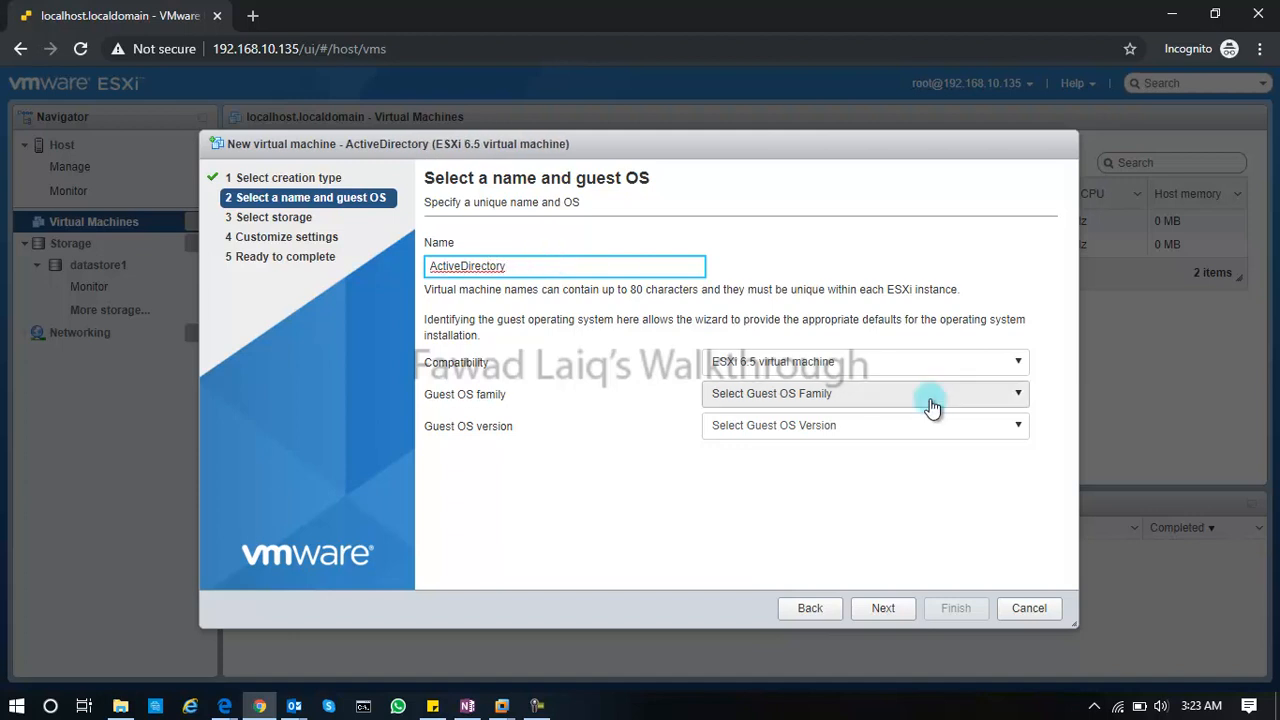
- Name the virtual machine DC and set its guest OS family to Windows
{"action": "double_click", "coordinate": [513, 266]}
{"action": "type", "text": "DC"}
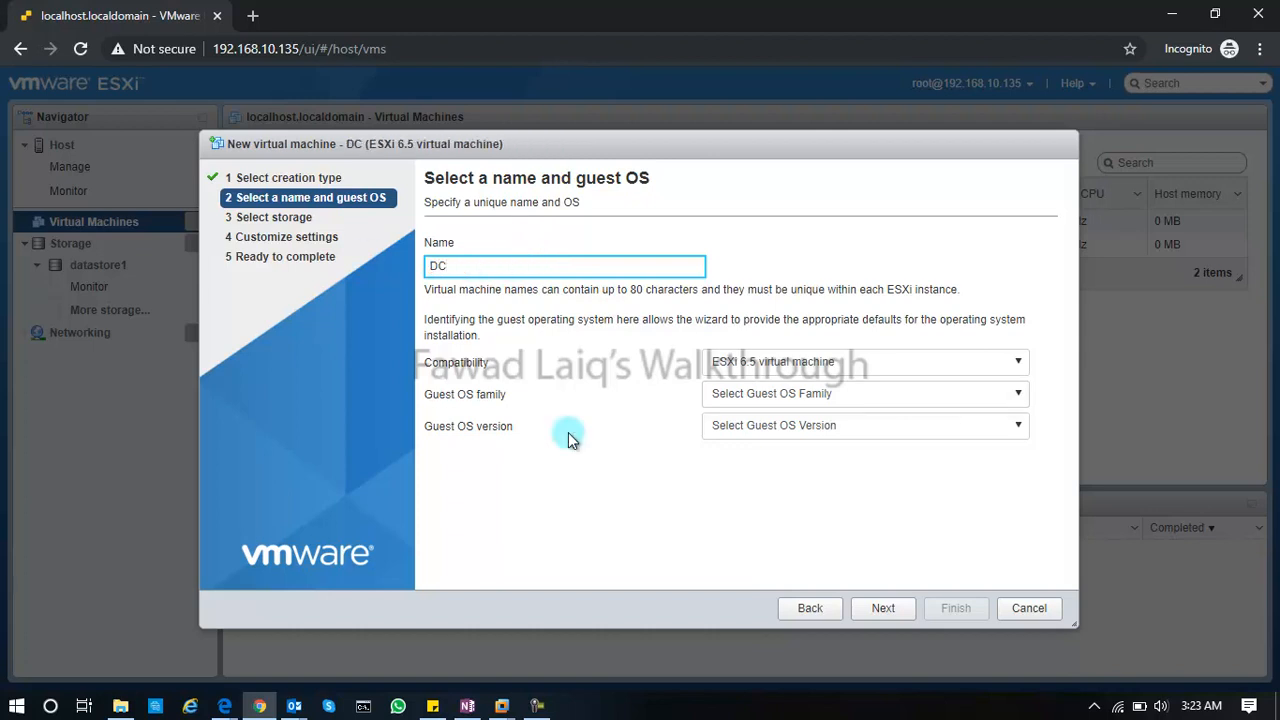
{"action": "left_click", "coordinate": [1020, 396]}
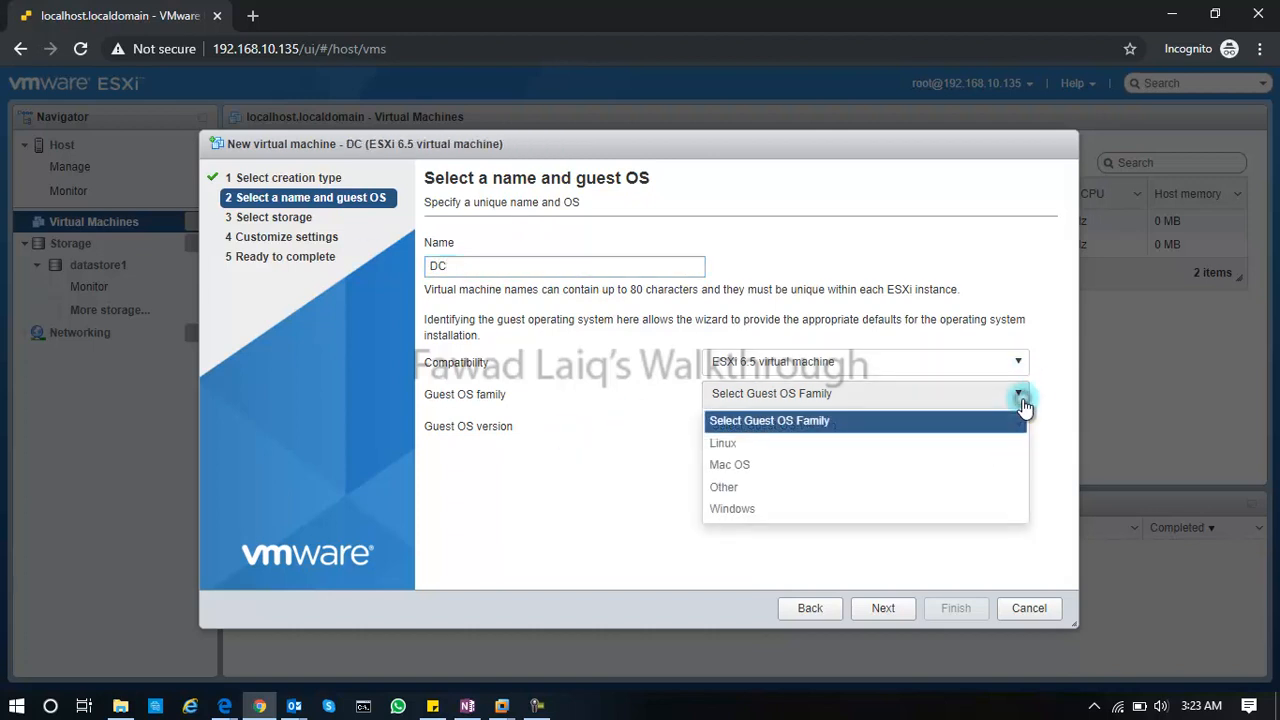
{"action": "left_click", "coordinate": [766, 506]}
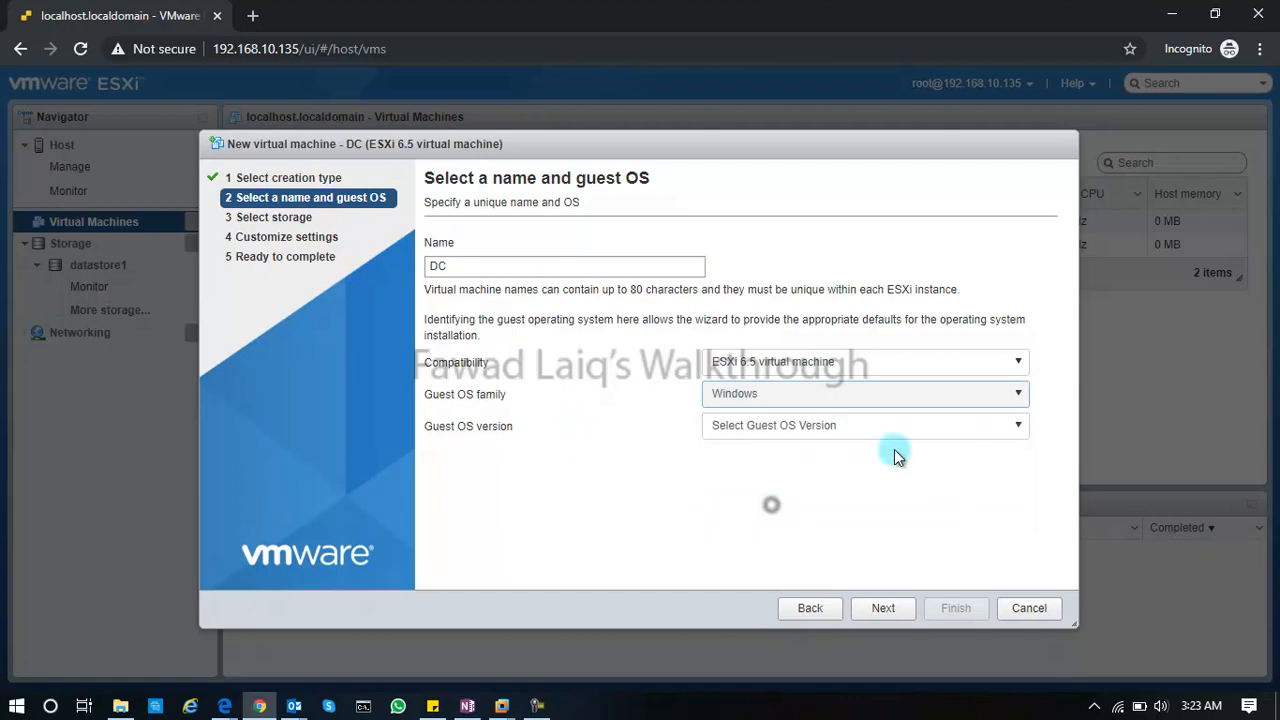
- Set the guest OS version to Microsoft Windows Server 2012 (64-bit) and continue to the storage selection
{"action": "left_click", "coordinate": [1020, 428]}
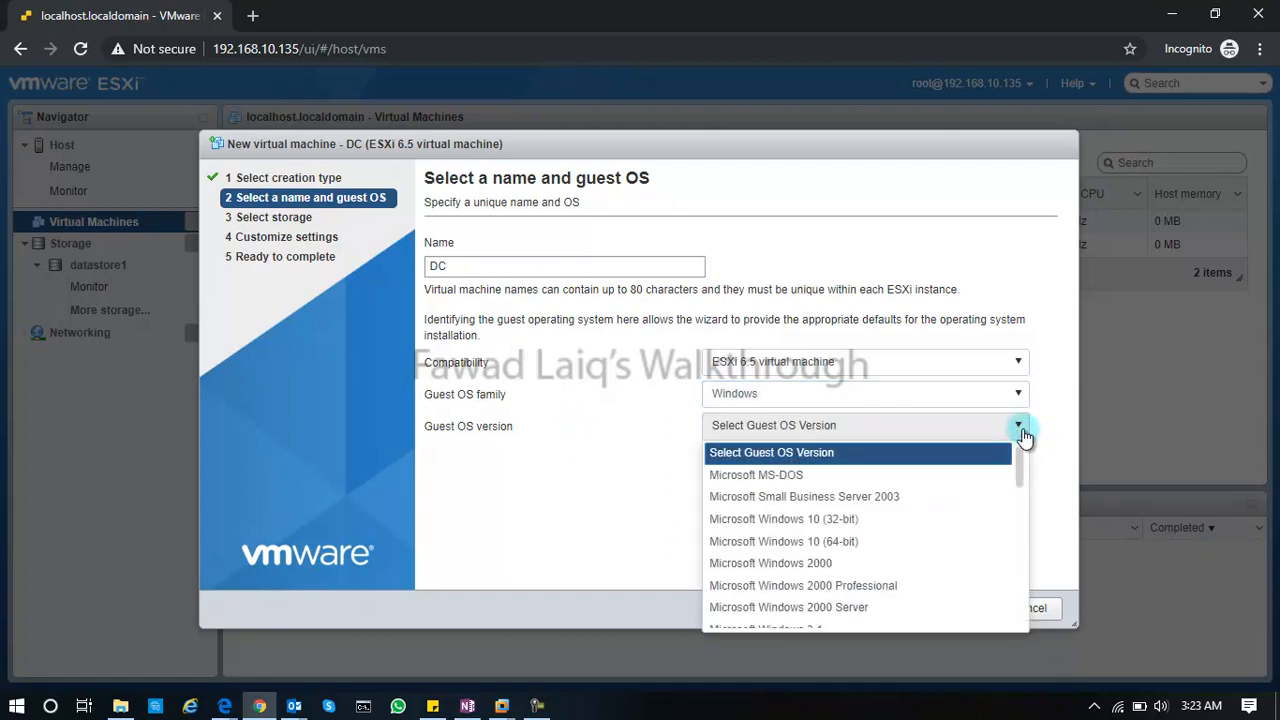
{"action": "scroll", "coordinate": [857, 563], "scroll_direction": "down", "scroll_amount": 2}
{"action": "scroll", "coordinate": [857, 563], "scroll_direction": "down", "scroll_amount": 7}
{"action": "scroll", "coordinate": [857, 563], "scroll_direction": "up", "scroll_amount": 2}
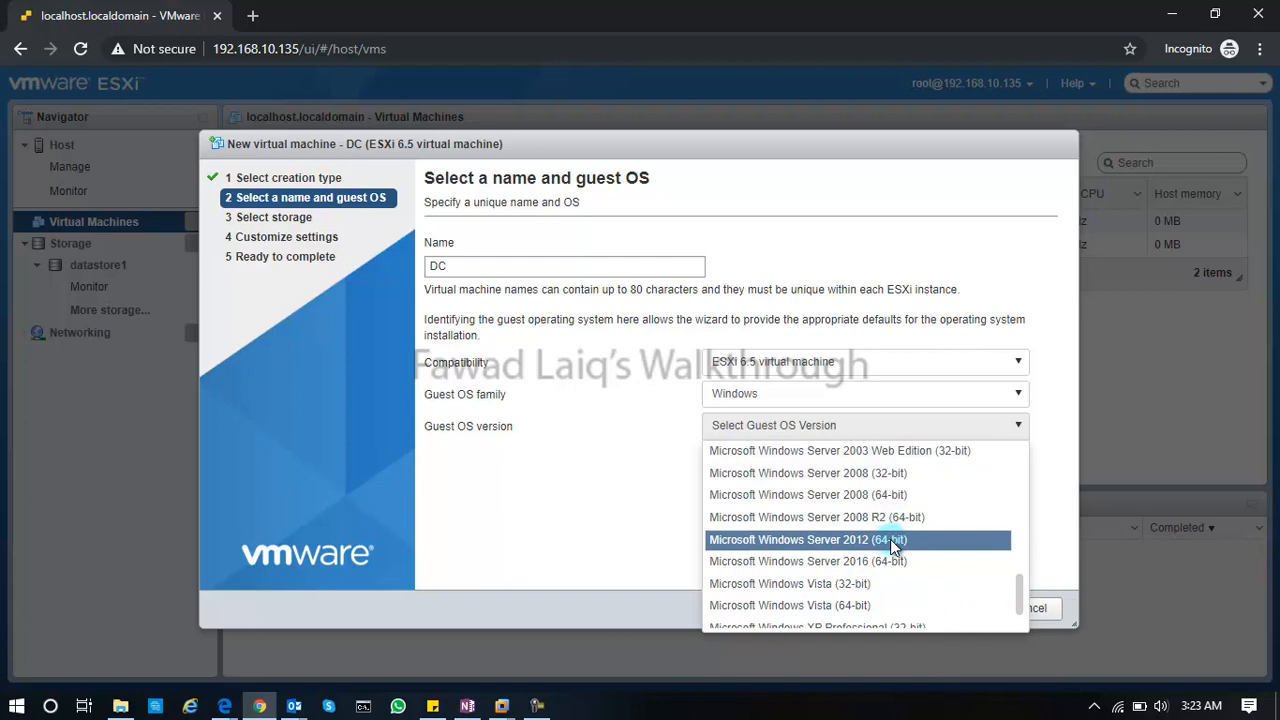
{"action": "left_click", "coordinate": [890, 539]}
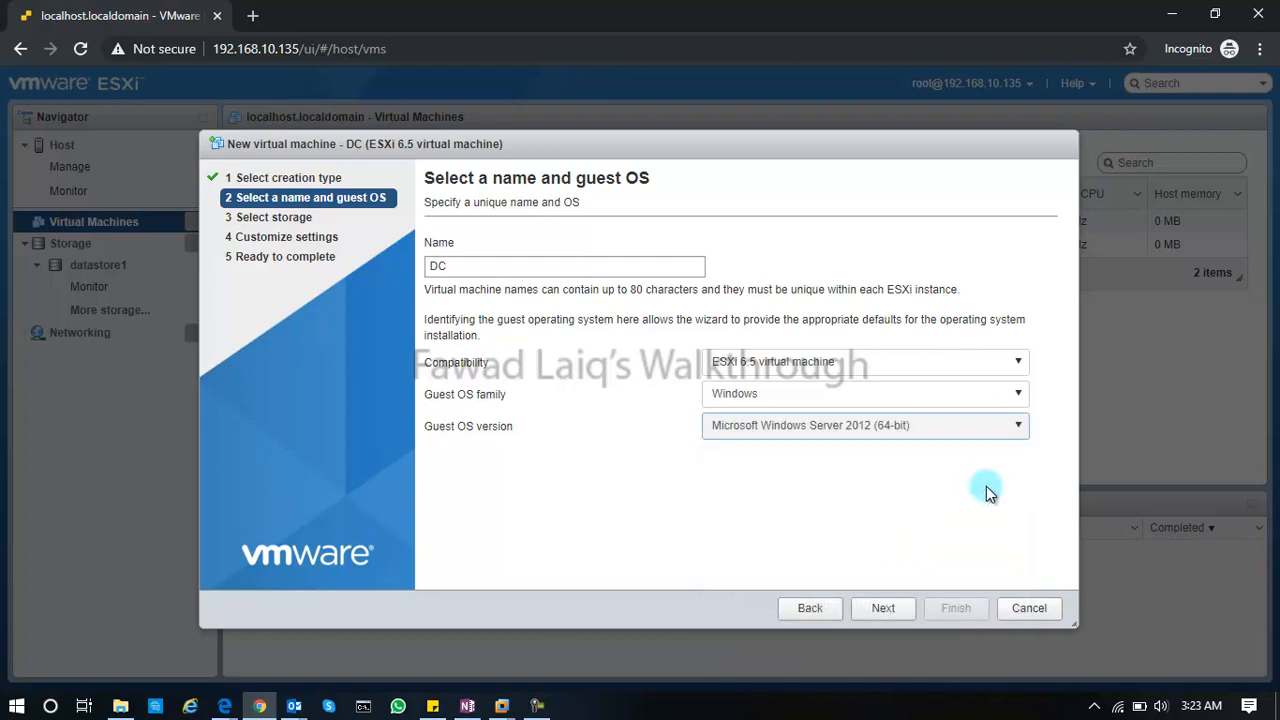
{"action": "left_click", "coordinate": [1020, 425]}
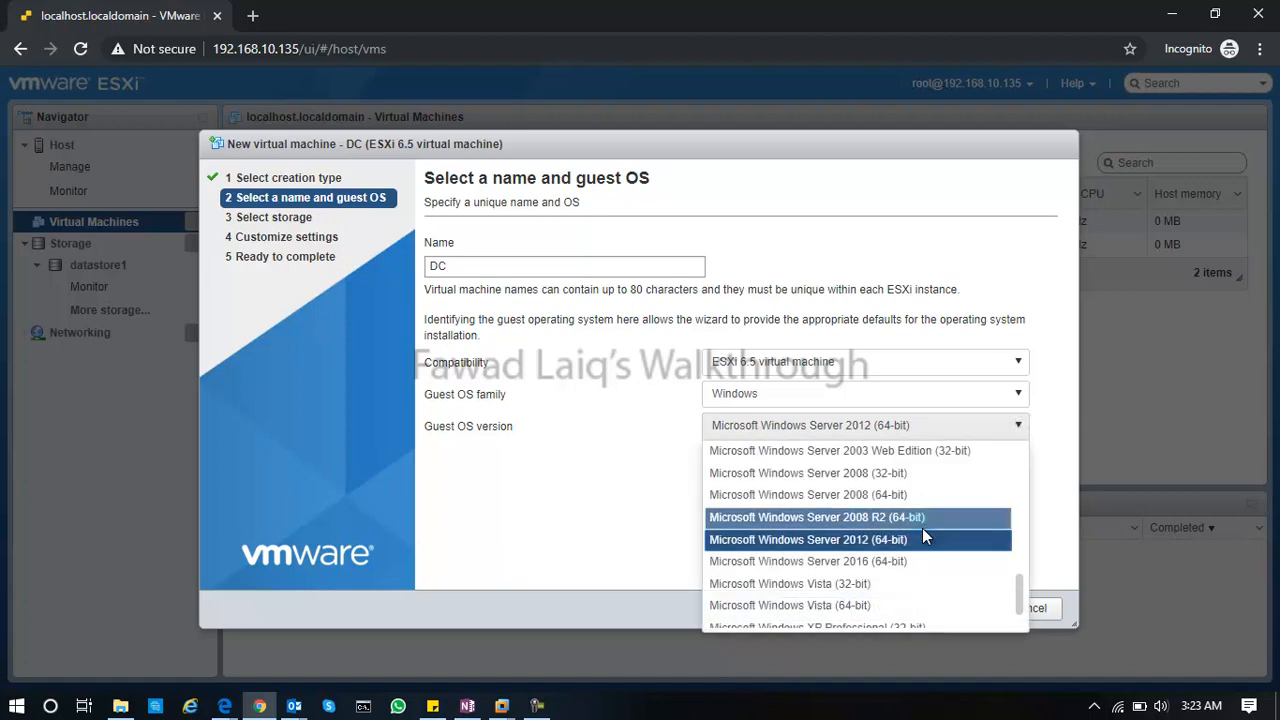
{"action": "scroll", "coordinate": [923, 533], "scroll_direction": "down", "scroll_amount": 1}
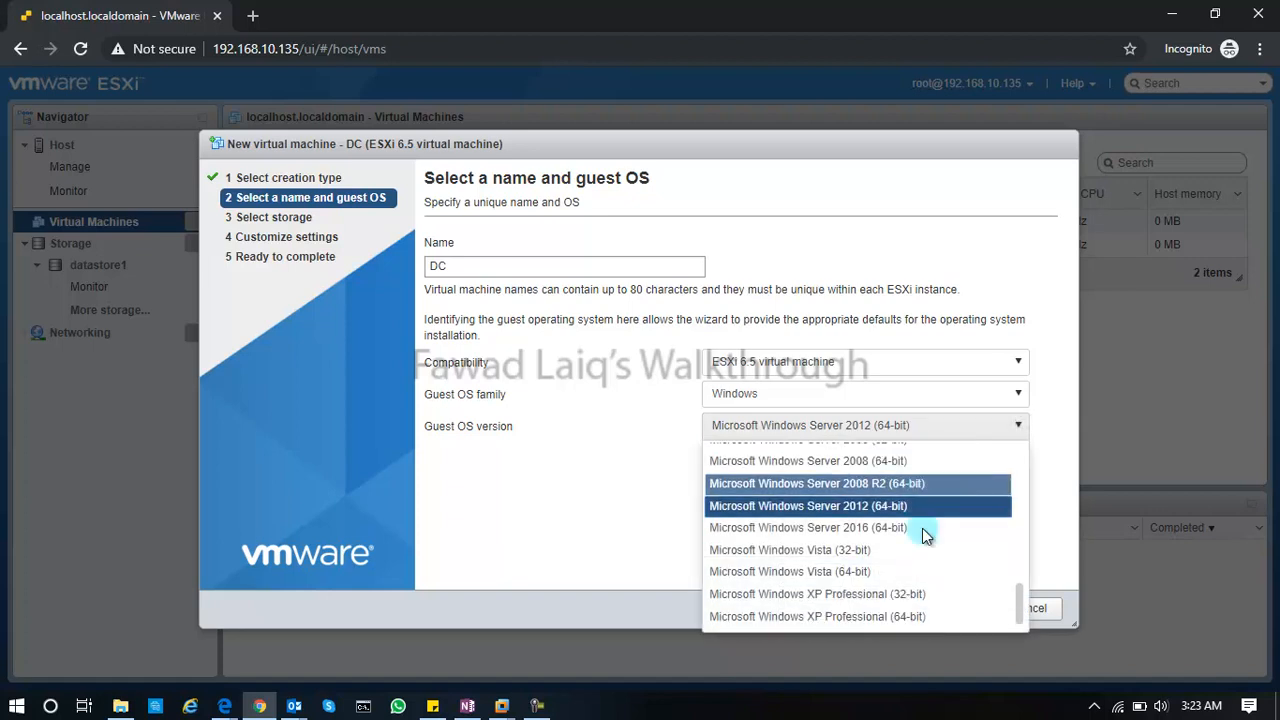
{"action": "left_click", "coordinate": [863, 506]}
{"action": "left_click", "coordinate": [886, 612]}
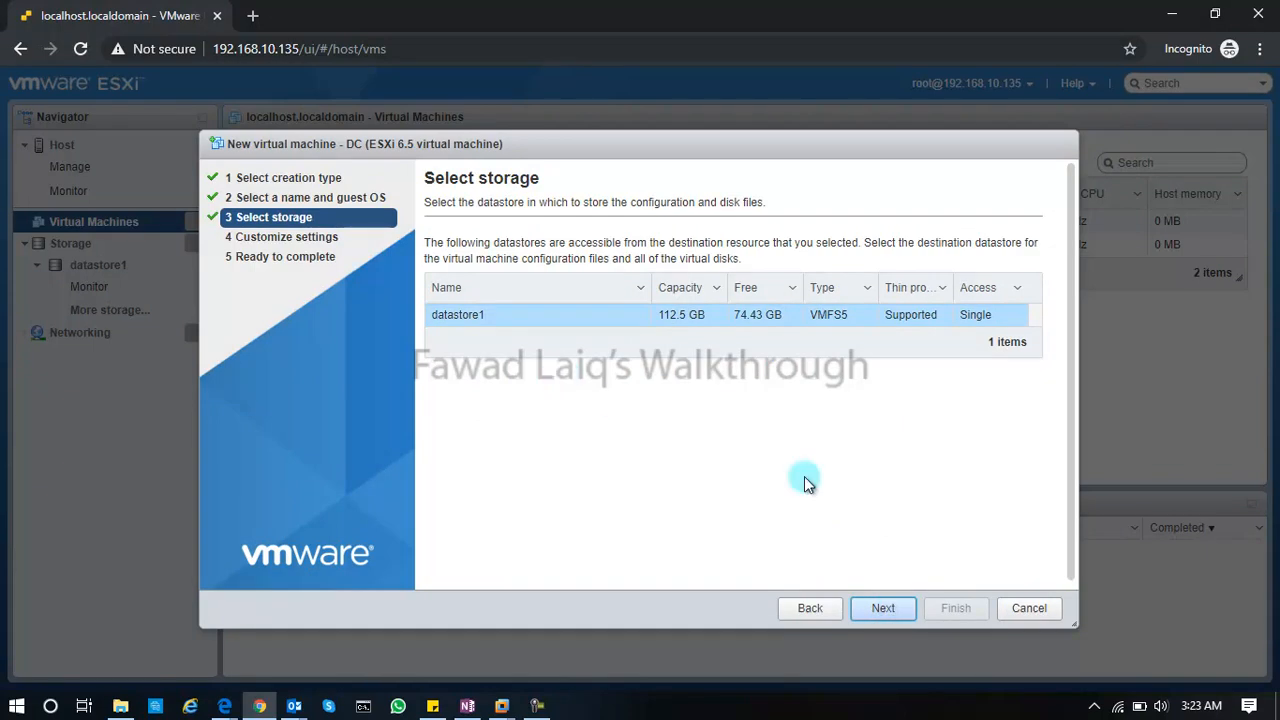
- Accept datastore1 as the storage location and set the virtual machine's CPU count to 2
{"action": "left_click", "coordinate": [889, 612]}
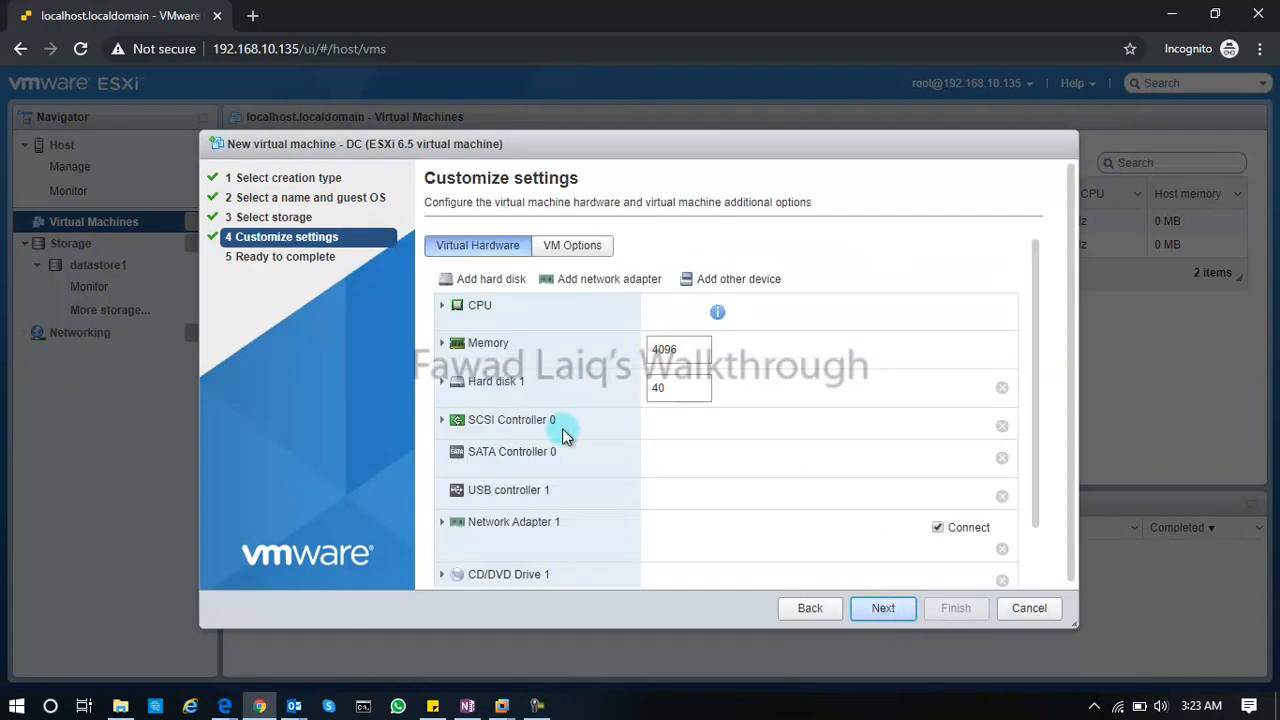
{"action": "left_click", "coordinate": [689, 313]}
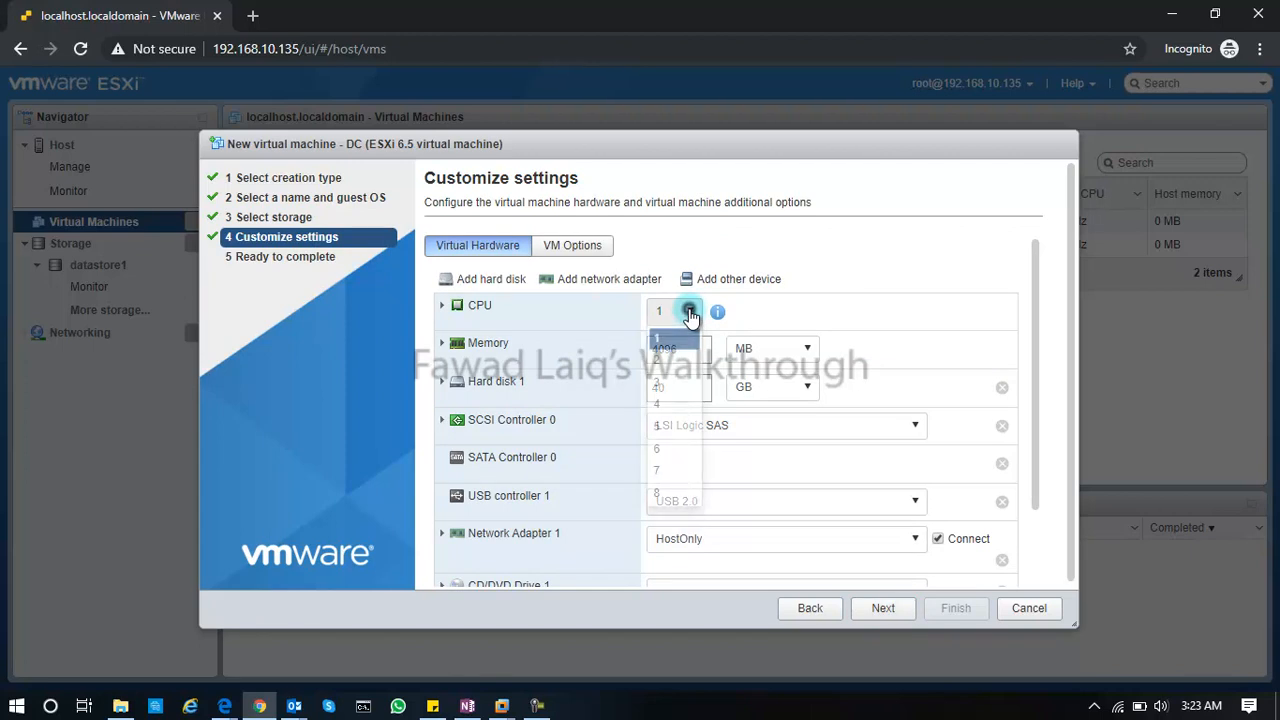
{"action": "left_click", "coordinate": [666, 360]}
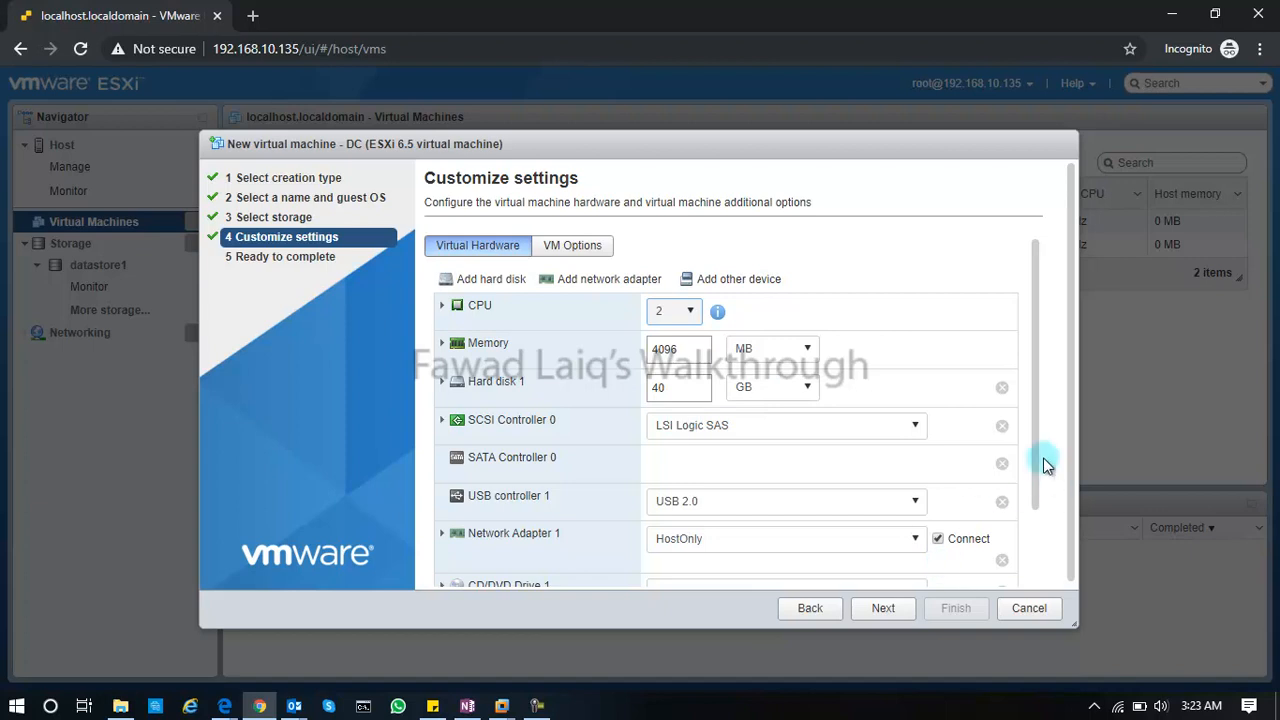
- Load SW_DVD5_Windows_Svr_Std_and_DataCtr_2012_R2_64Bit_English_Core_MLF_X19-05182.ISO from datastore1's ISO folder into CD/DVD Drive 1 and finish creating the virtual machine
{"action": "scroll", "coordinate": [1040, 465], "scroll_direction": "down", "scroll_amount": 2}
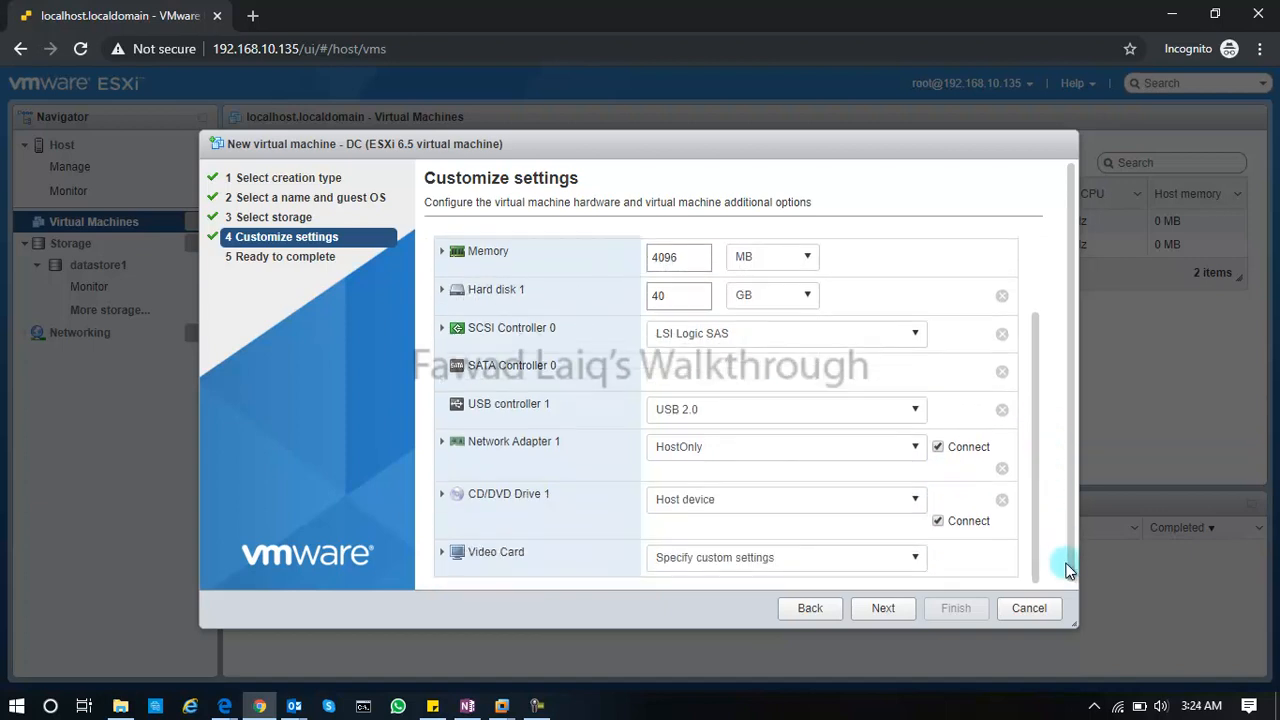
{"action": "left_click", "coordinate": [914, 501]}
{"action": "left_click", "coordinate": [662, 546]}
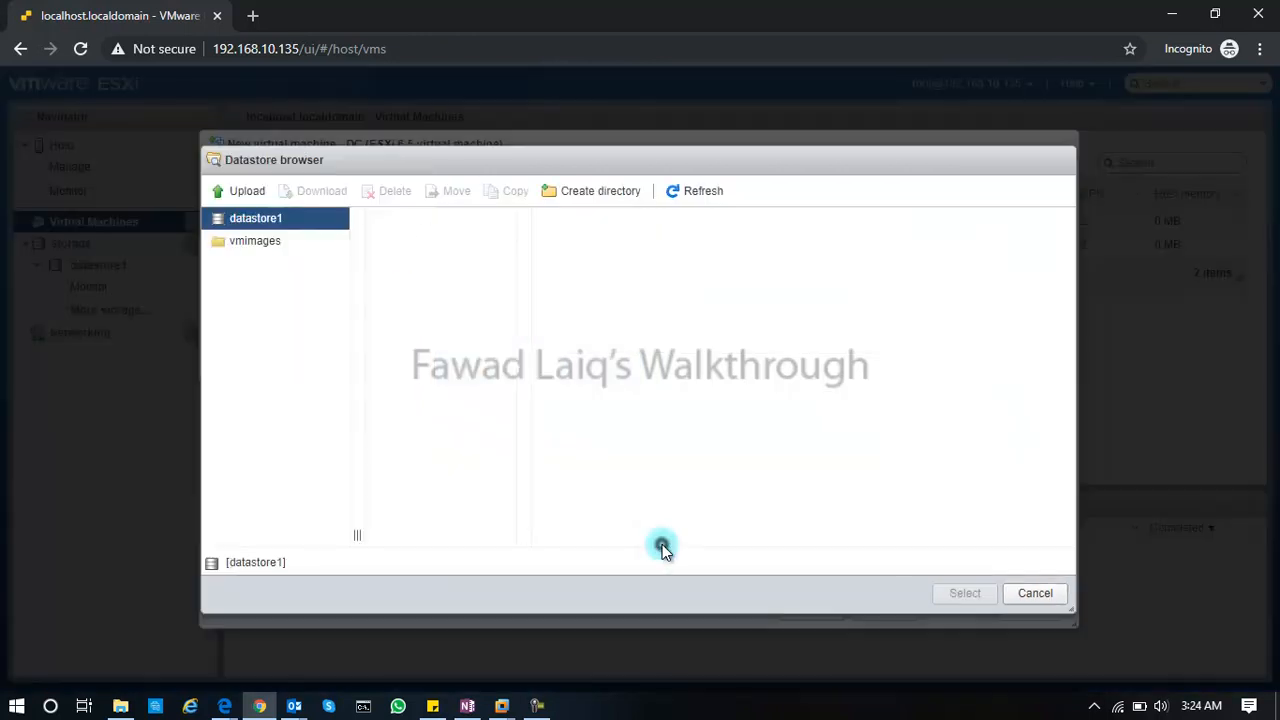
{"action": "left_click", "coordinate": [388, 244]}
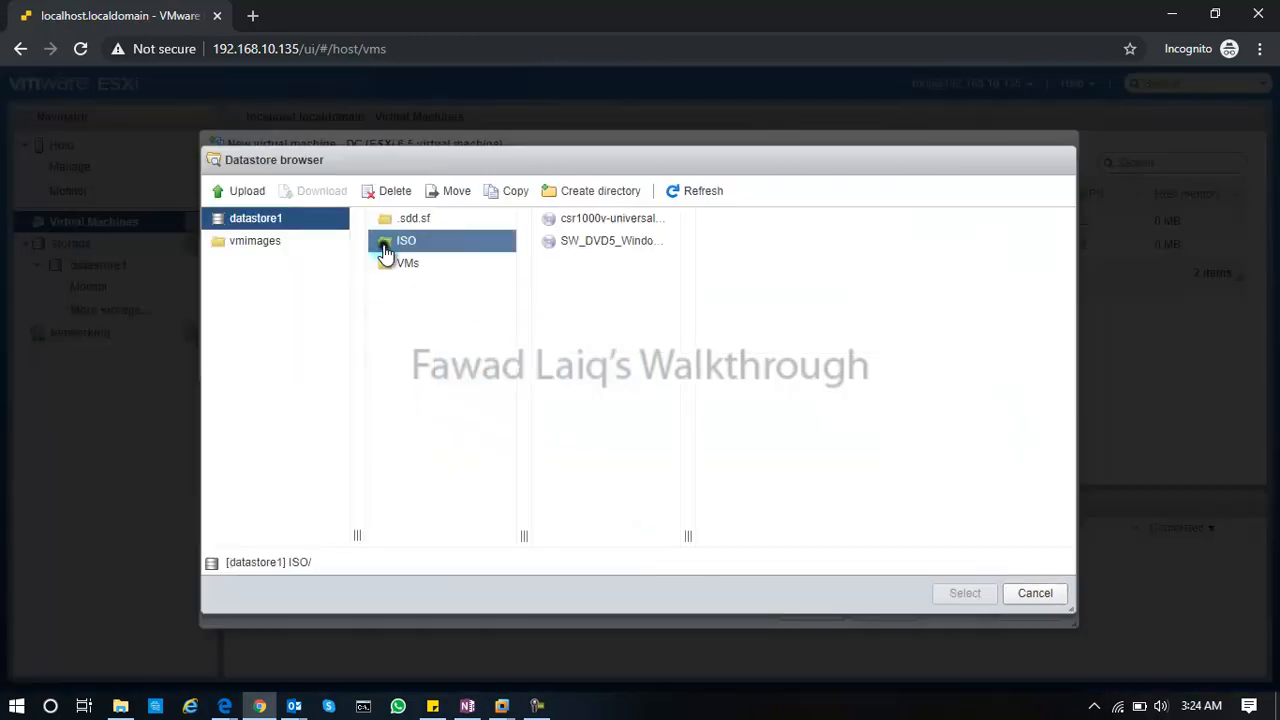
{"action": "left_click", "coordinate": [616, 246]}
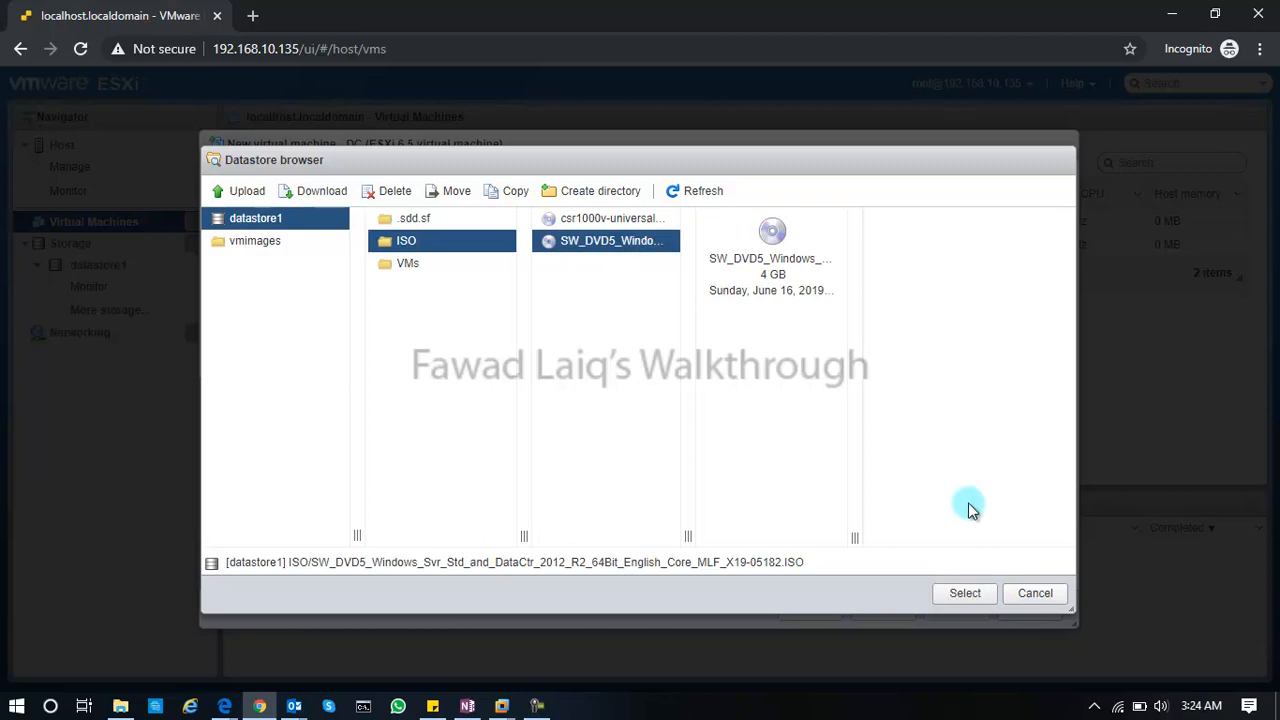
{"action": "left_click", "coordinate": [968, 596]}
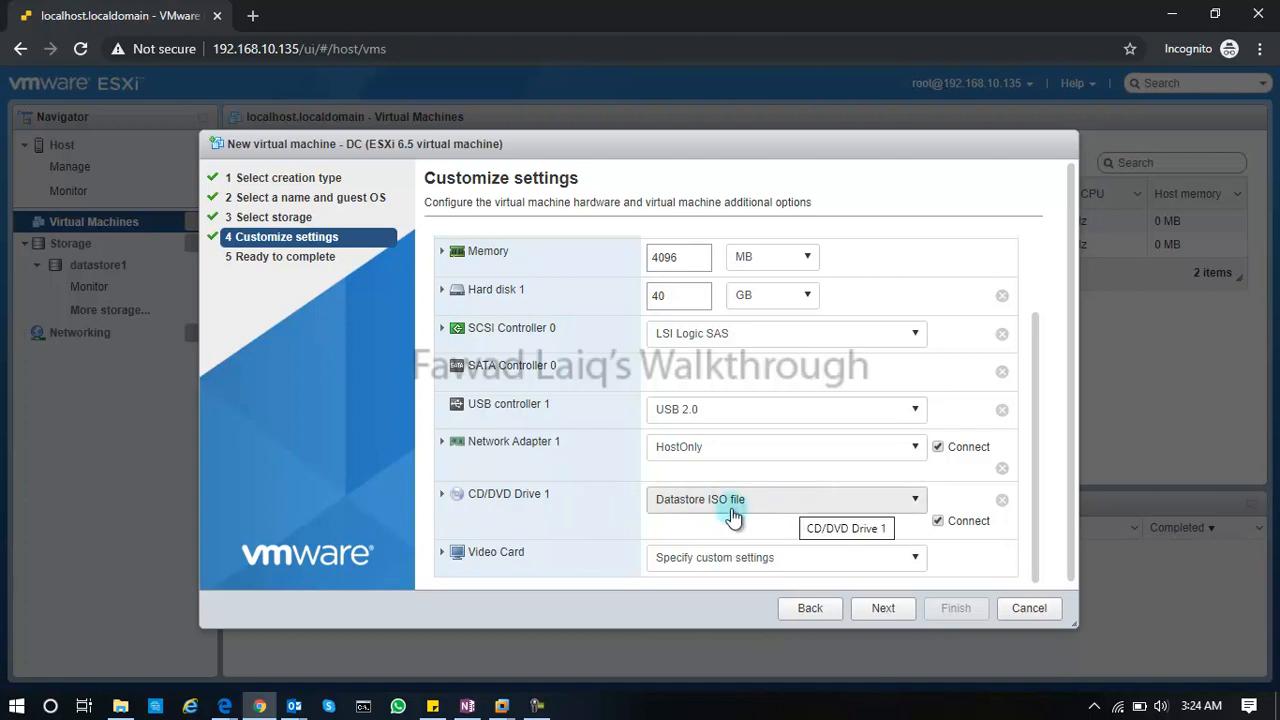
{"action": "left_click", "coordinate": [895, 613]}
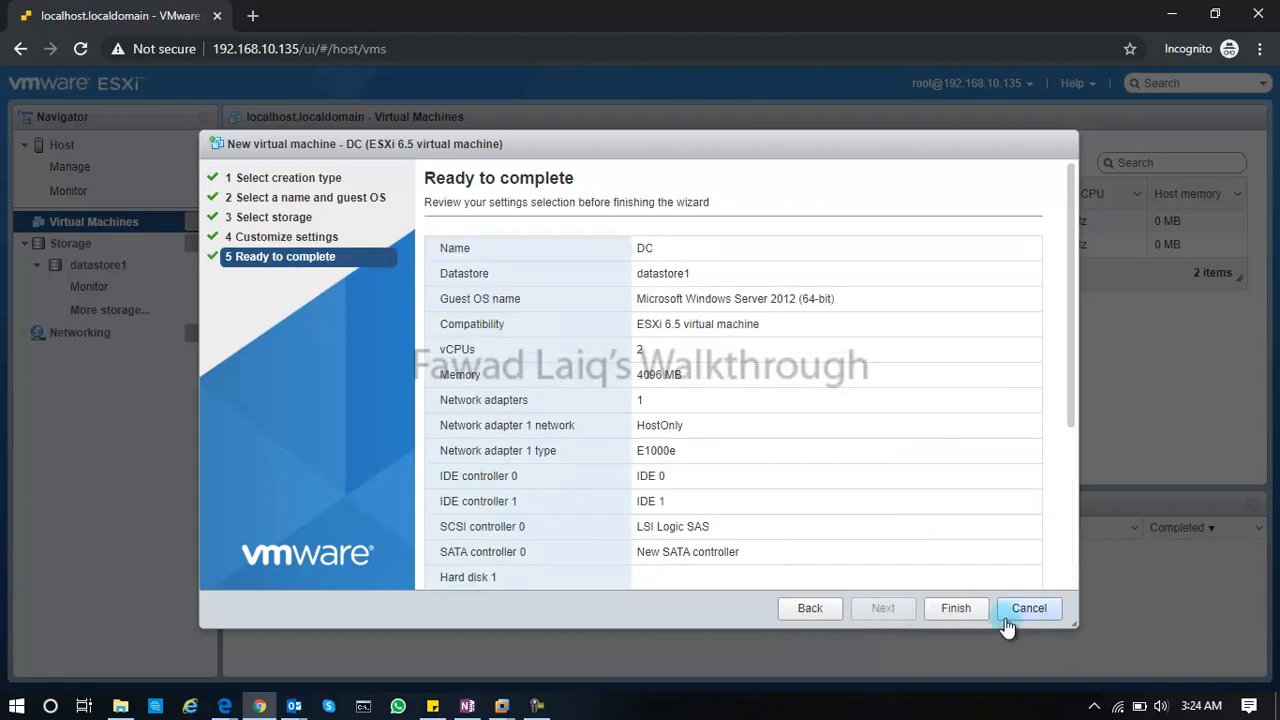
{"action": "left_click", "coordinate": [956, 609]}
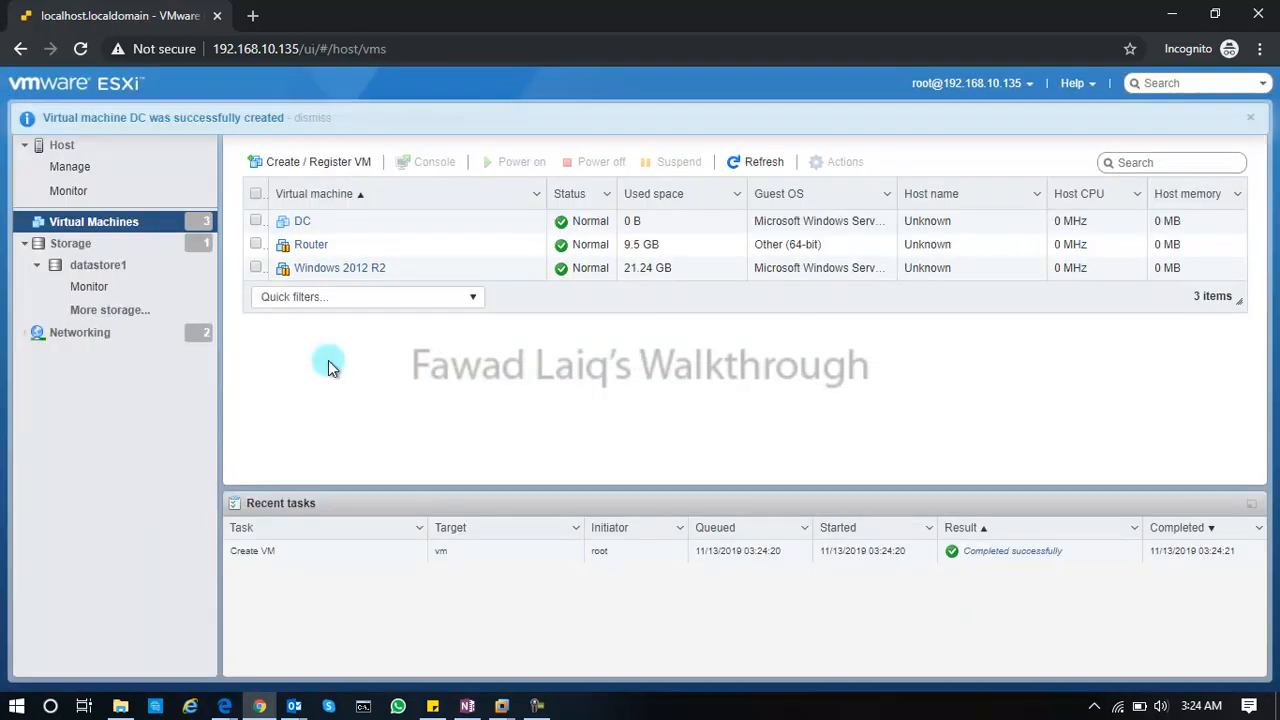
- Connect the DC virtual machine's Network Adapter 1 to VM Network and save its settings
{"action": "left_click", "coordinate": [255, 222]}
{"action": "right_click", "coordinate": [255, 224]}
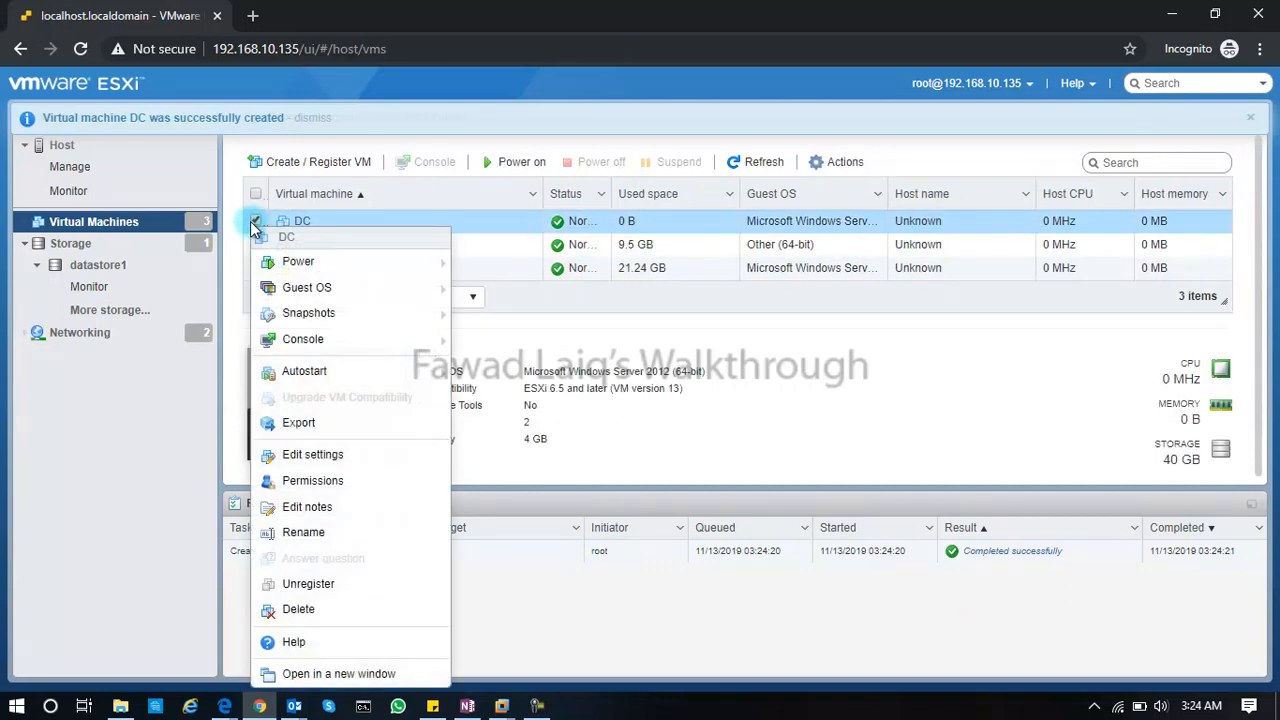
{"action": "left_click", "coordinate": [334, 466]}
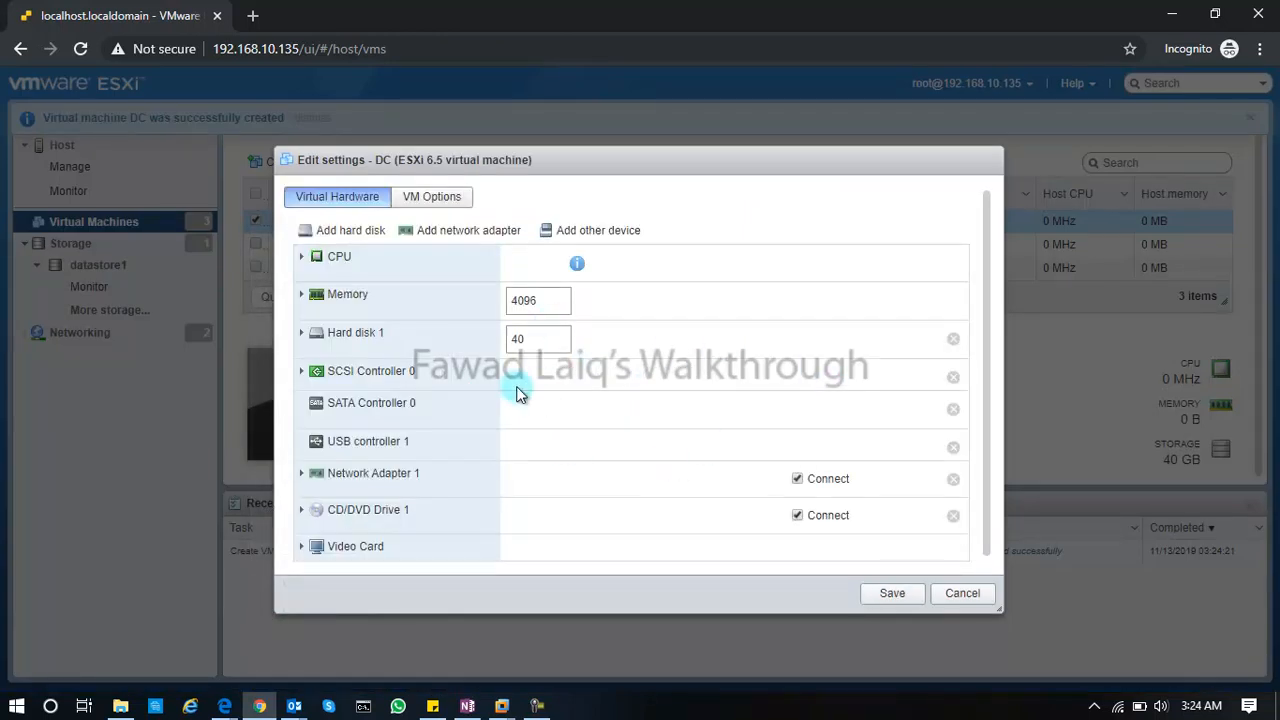
{"action": "left_click", "coordinate": [773, 487]}
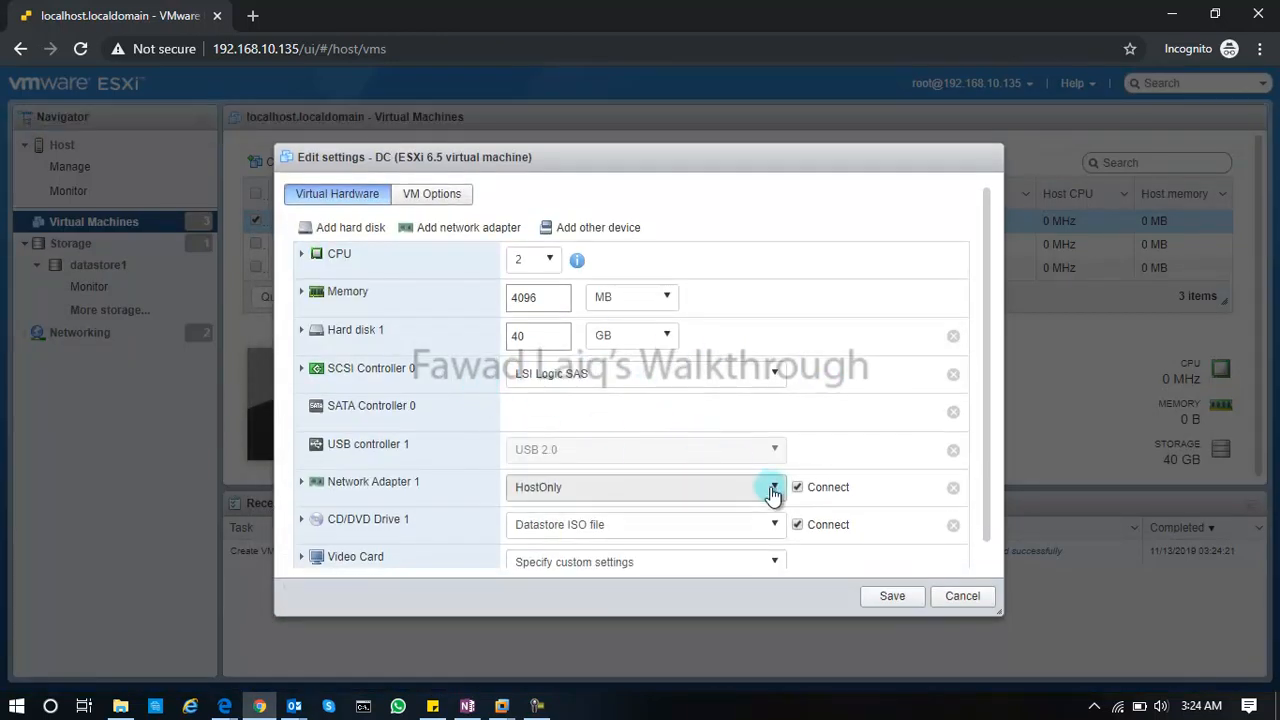
{"action": "left_click", "coordinate": [554, 536]}
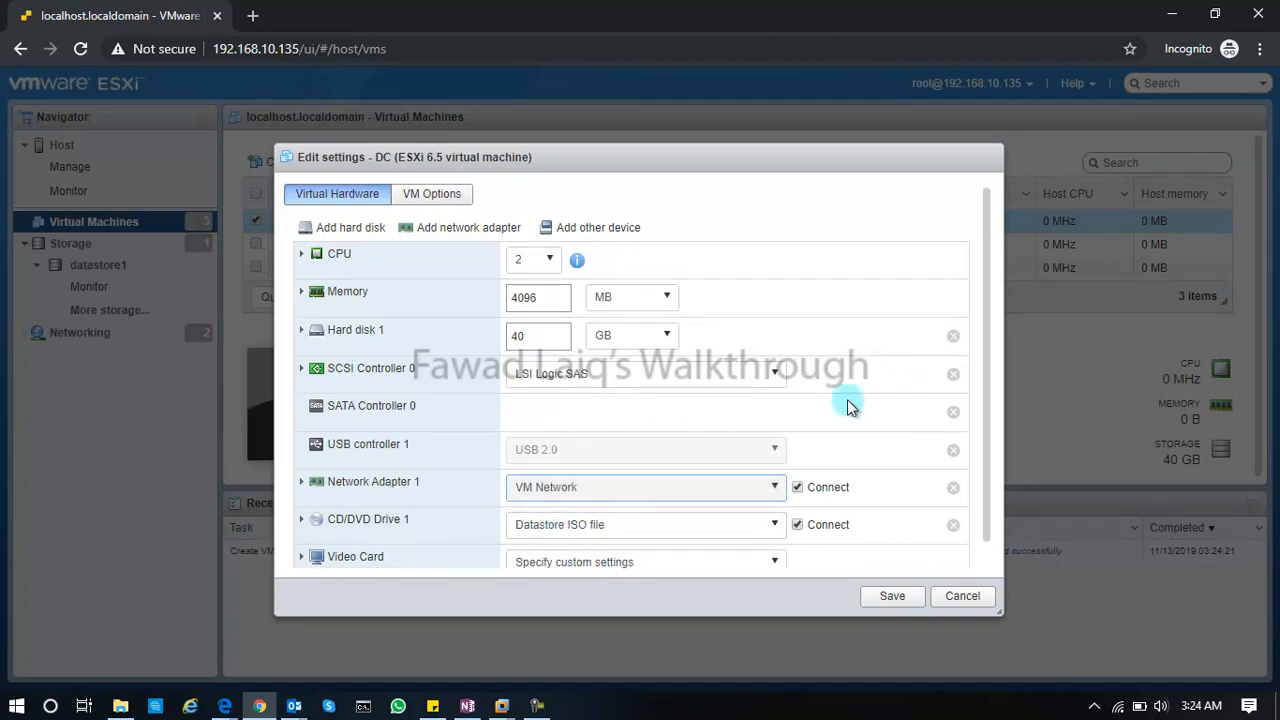
{"action": "scroll", "coordinate": [862, 446], "scroll_direction": "down", "scroll_amount": 1}
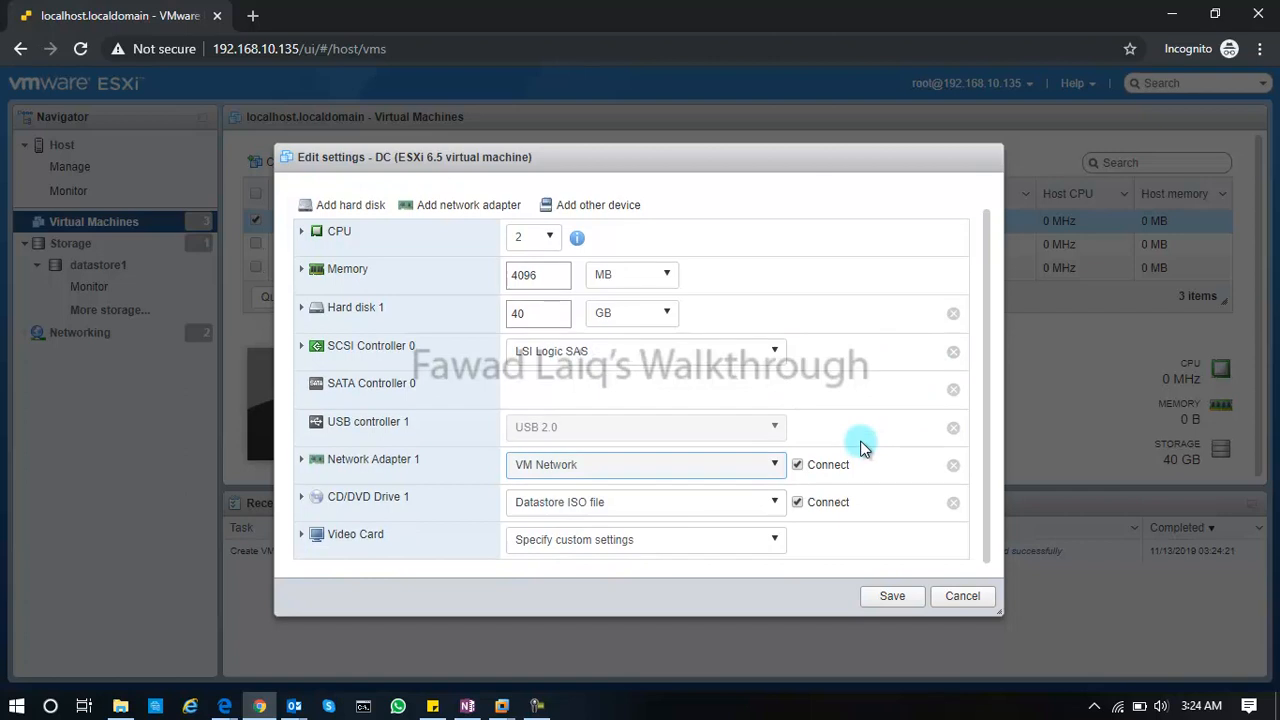
{"action": "scroll", "coordinate": [862, 446], "scroll_direction": "up", "scroll_amount": 1}
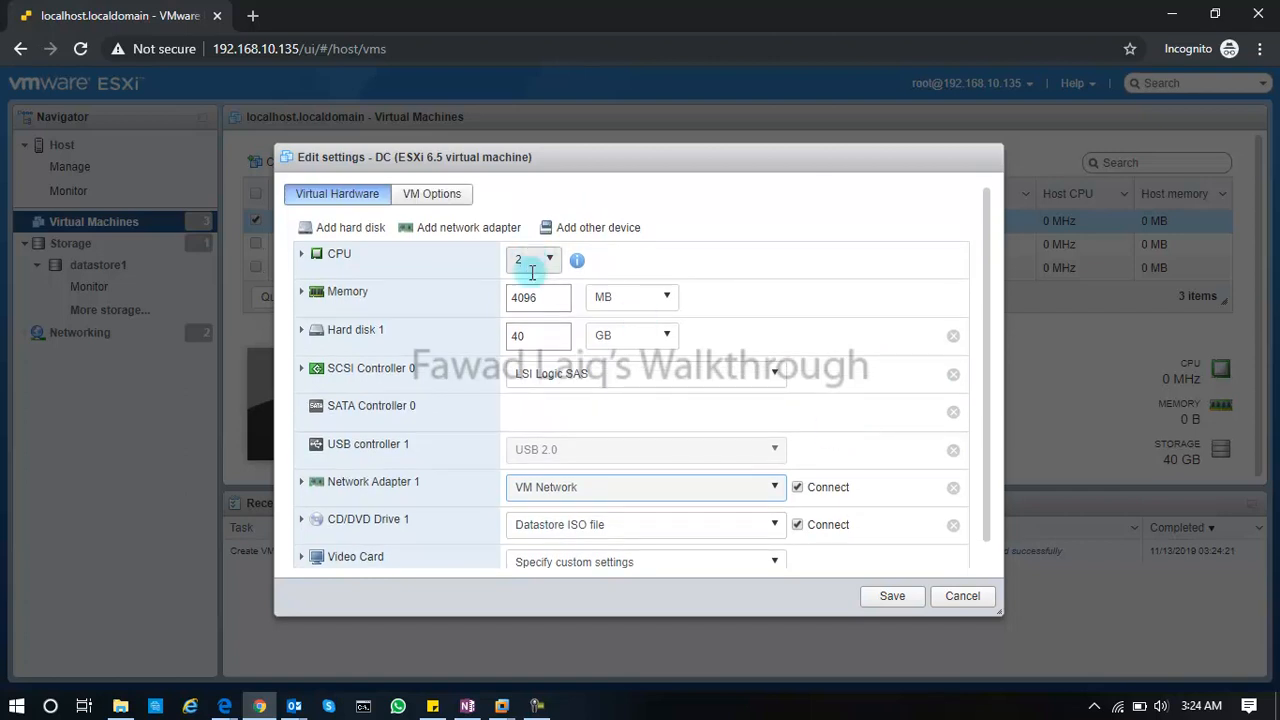
{"action": "left_click", "coordinate": [896, 600]}
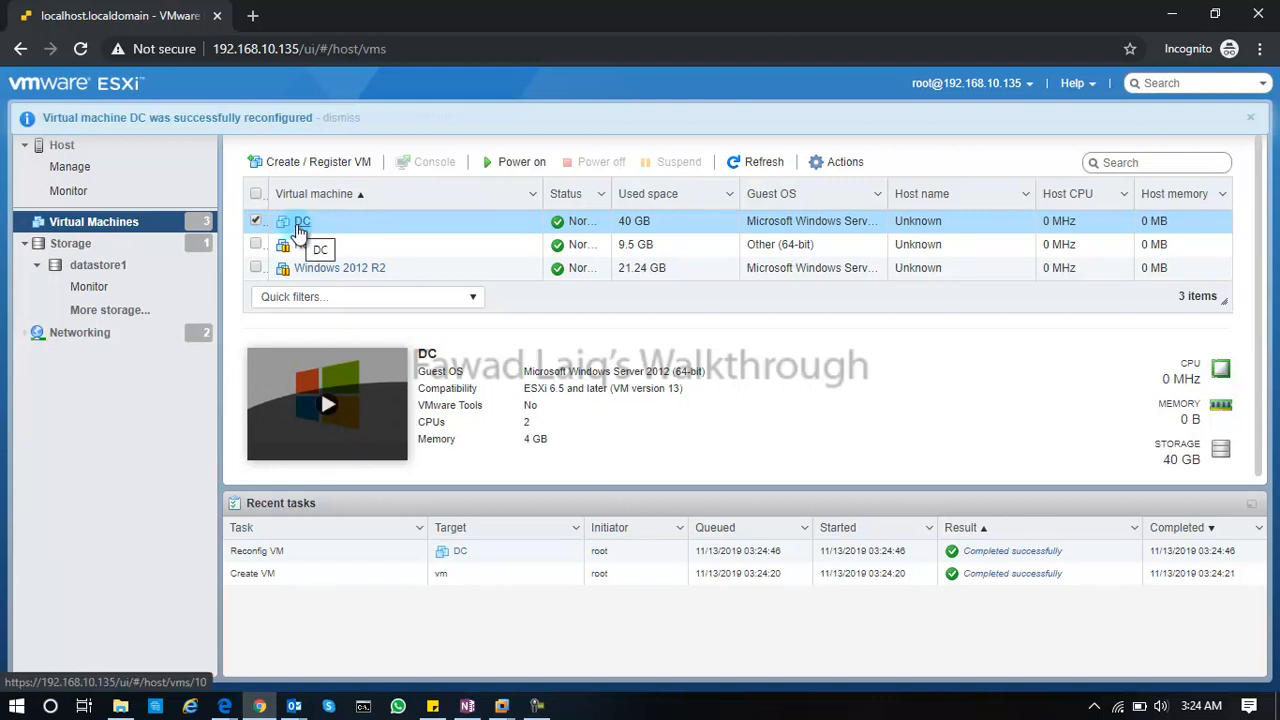
{"action": "right_click", "coordinate": [298, 229]}
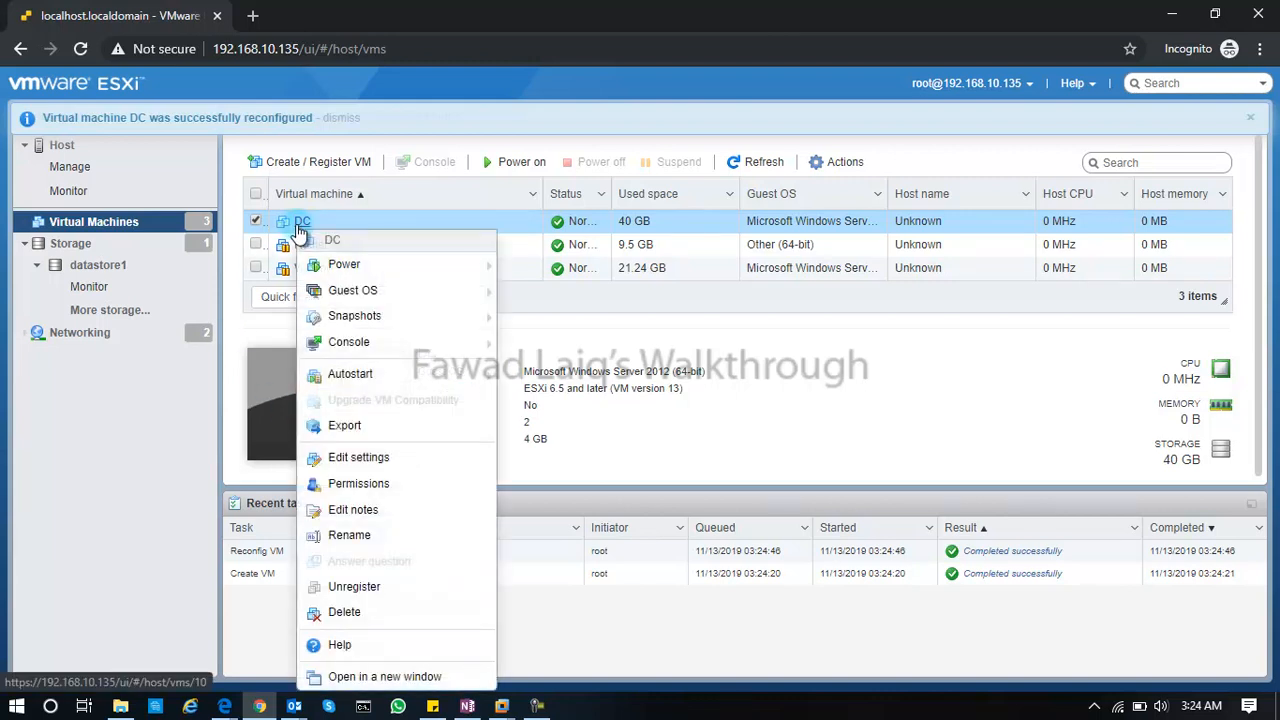
{"action": "mouse_move", "coordinate": [400, 268]}
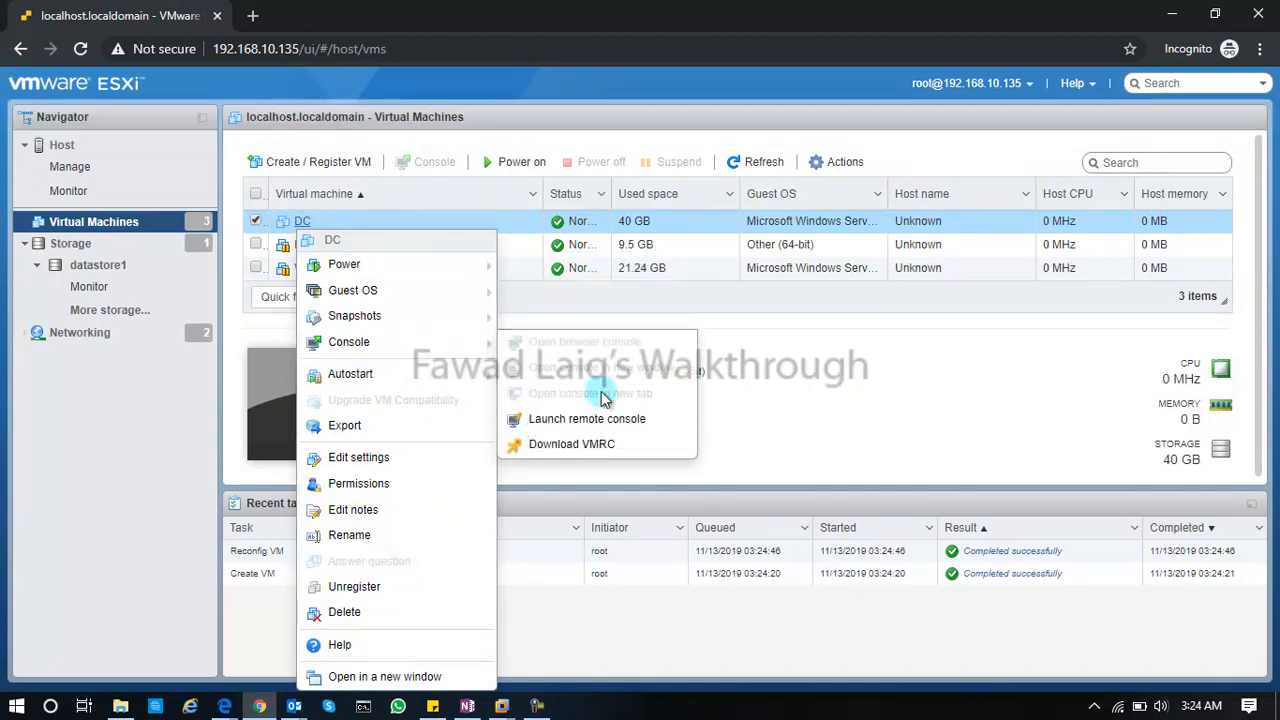
{"action": "mouse_move", "coordinate": [405, 291]}
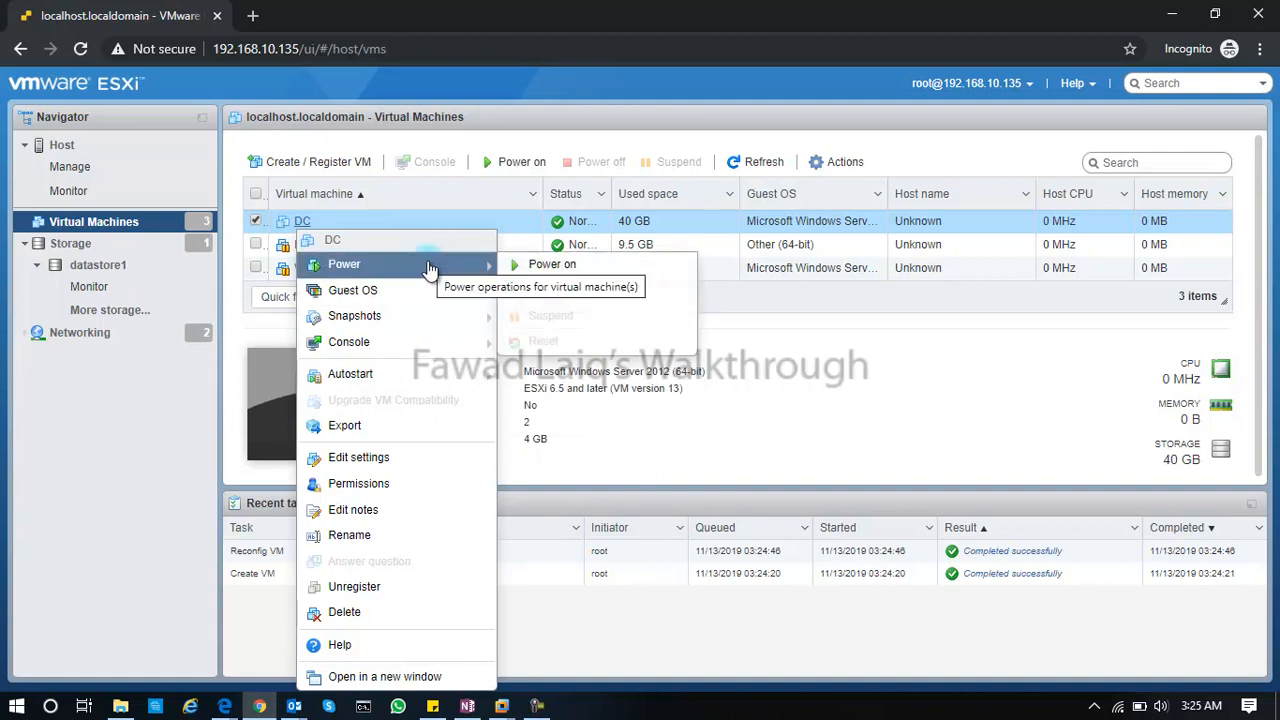
{"action": "left_click", "coordinate": [765, 416]}
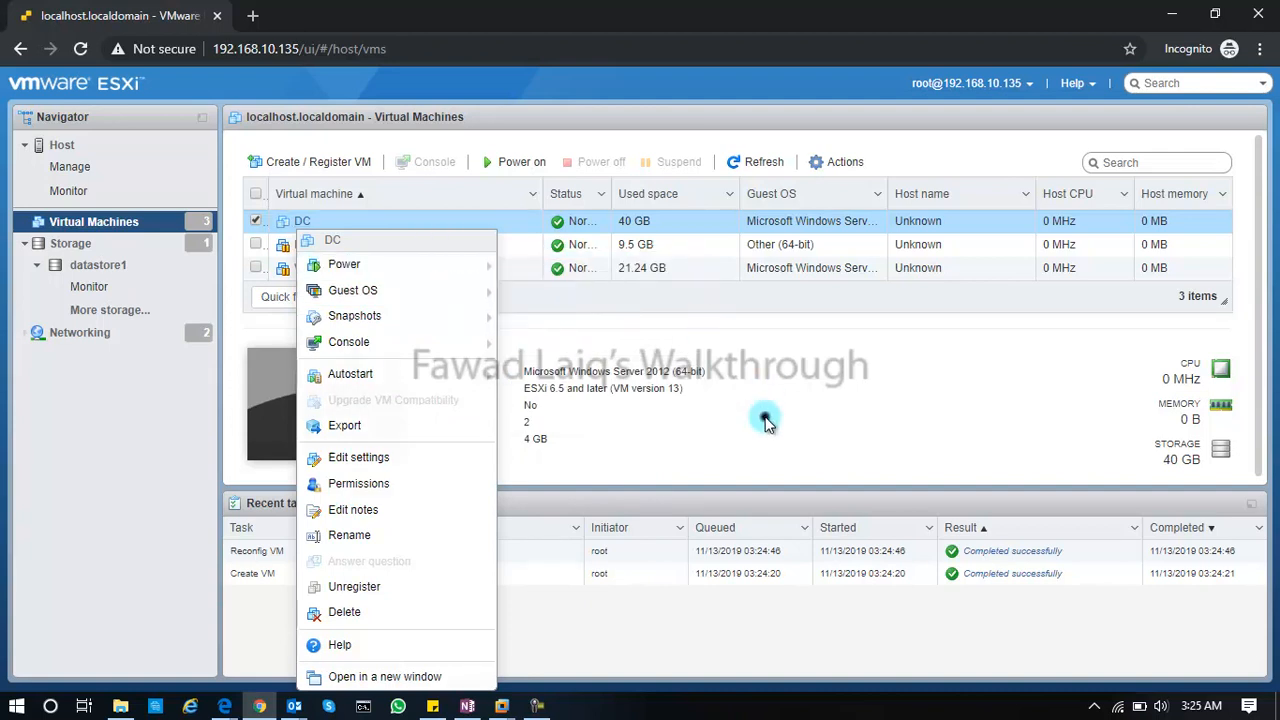
- Power on the DC virtual machine and open its console in the browser
{"action": "left_click", "coordinate": [325, 402]}
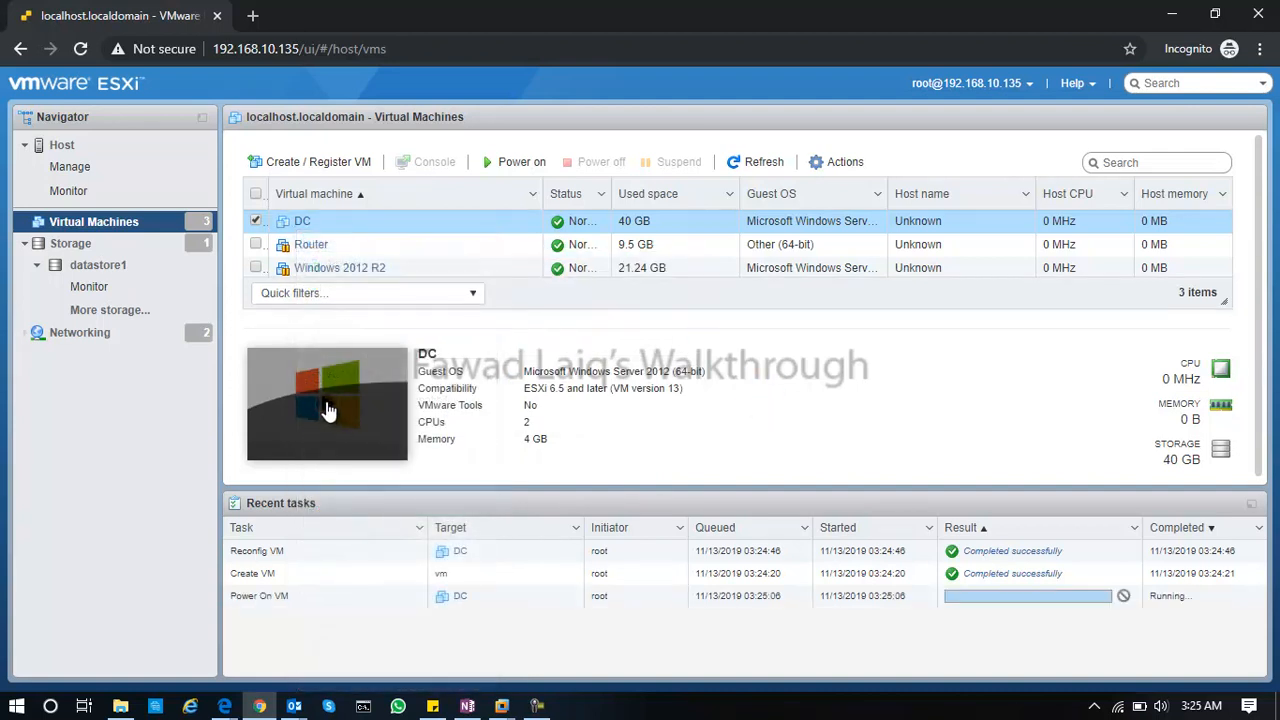
{"action": "left_click", "coordinate": [328, 410]}
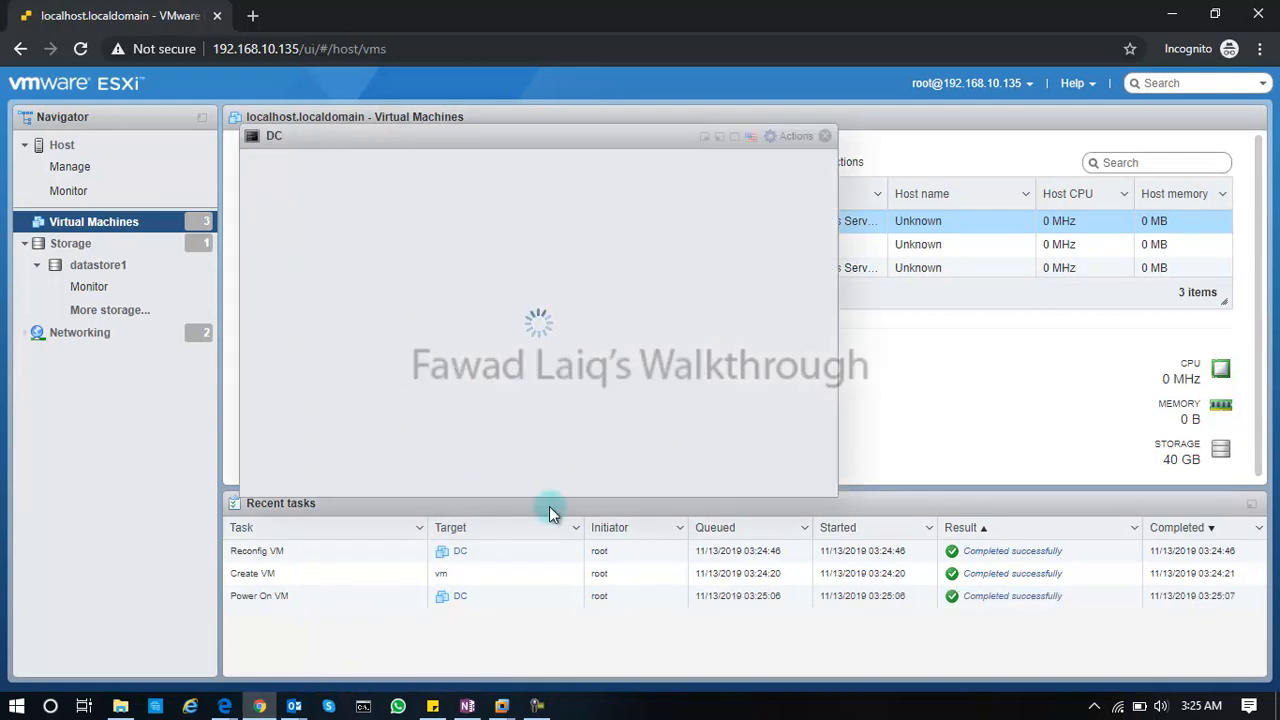